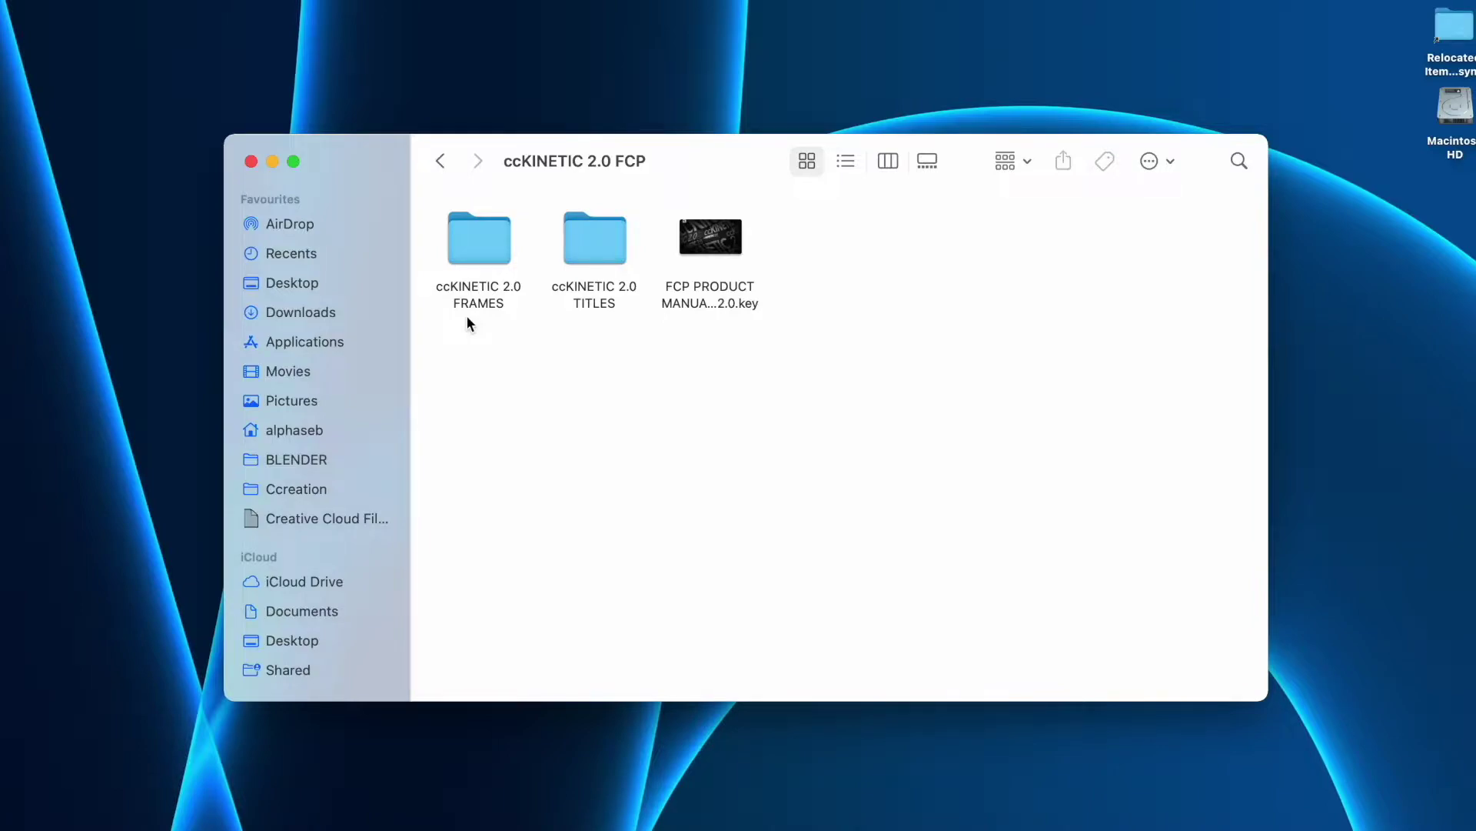
pyautogui.moveTo(467, 315); pyautogui.dragTo(721, 686)
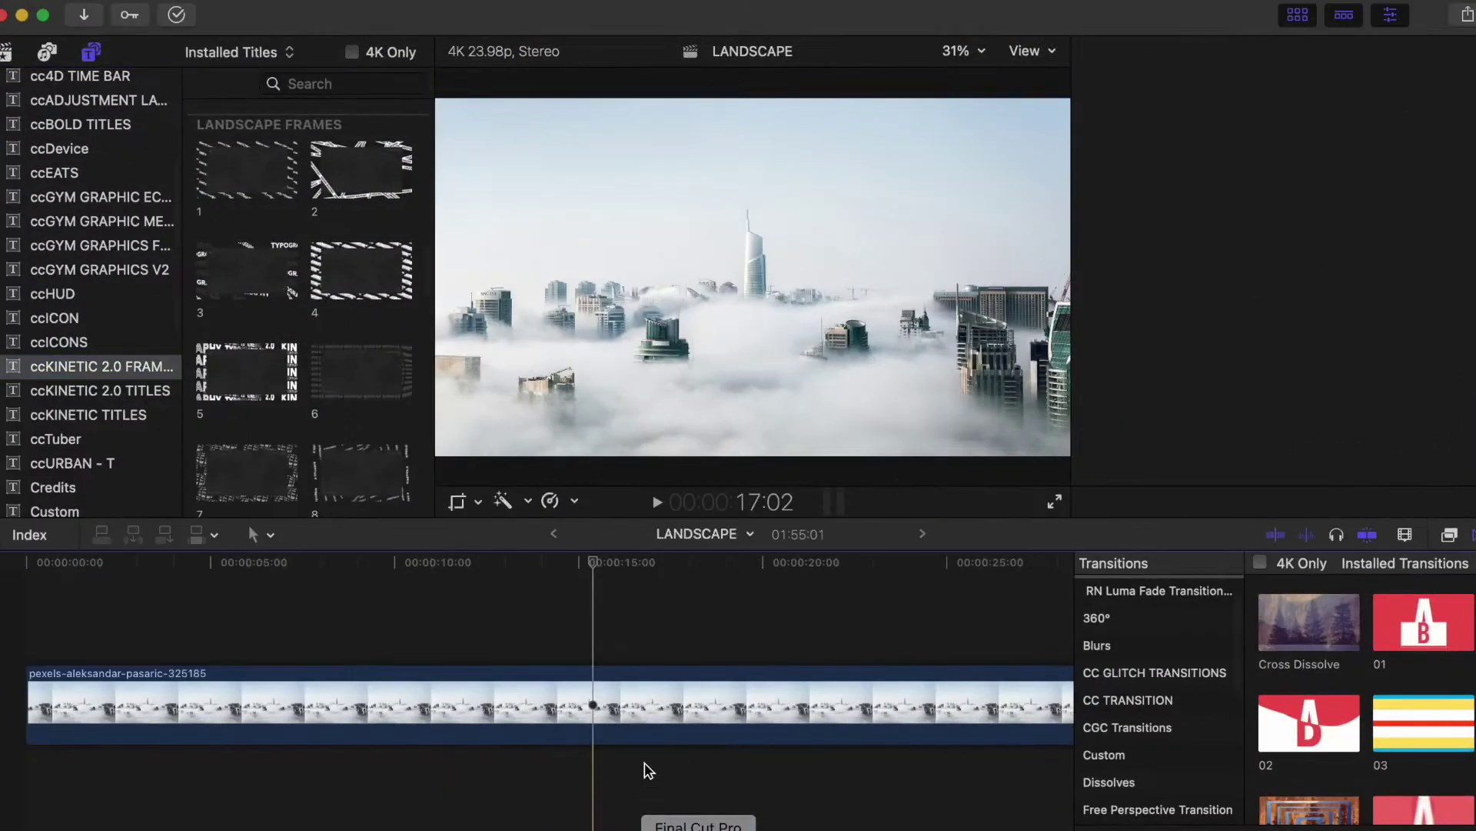
# - Look through the ccKINETIC 2.0 FRAMES and ccKINETIC 2.0 TITLES categories, including the 4/5, landscape and portrait sections
pyautogui.click(593, 696)
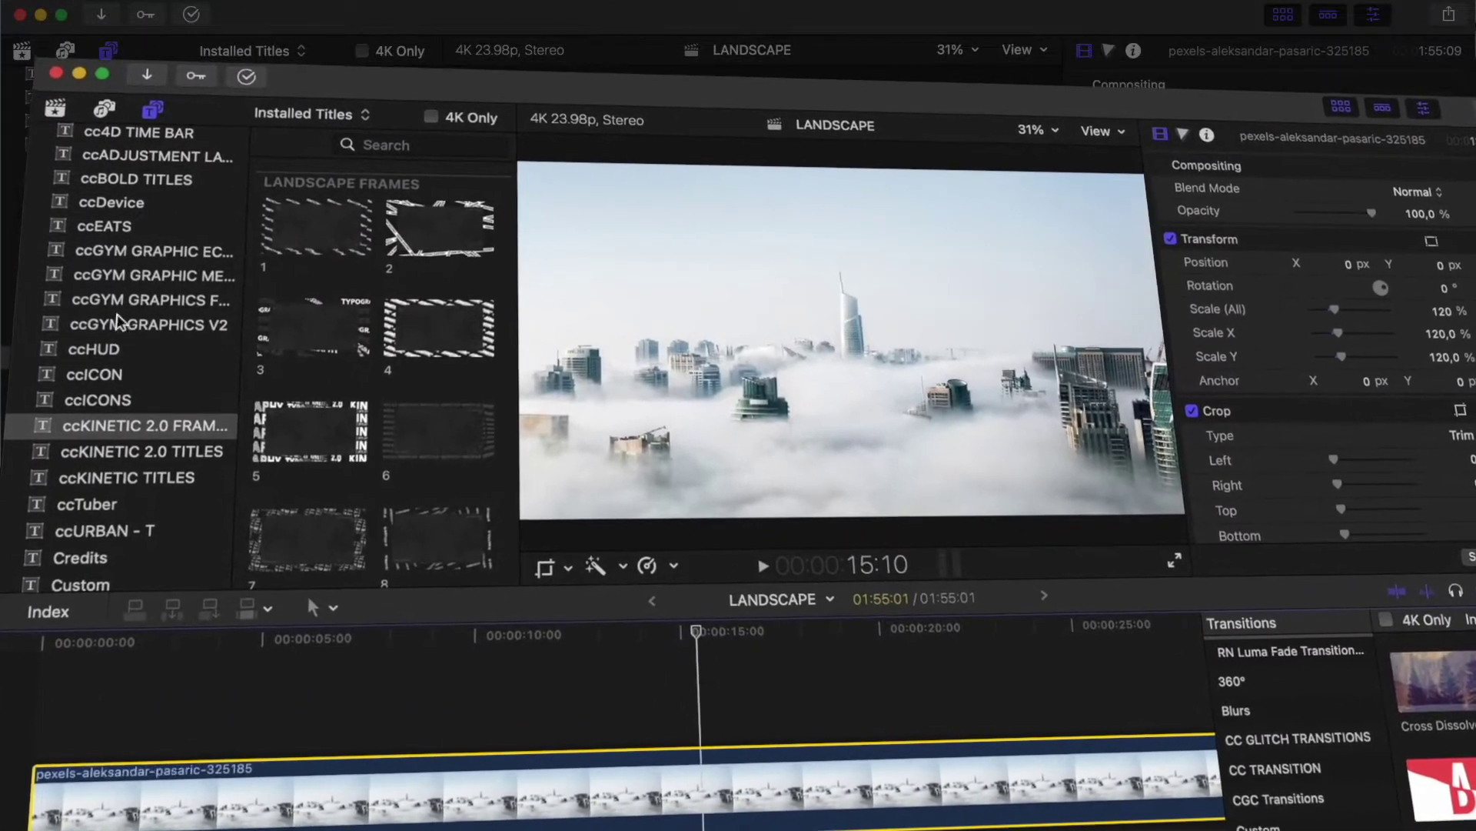
pyautogui.click(144, 435)
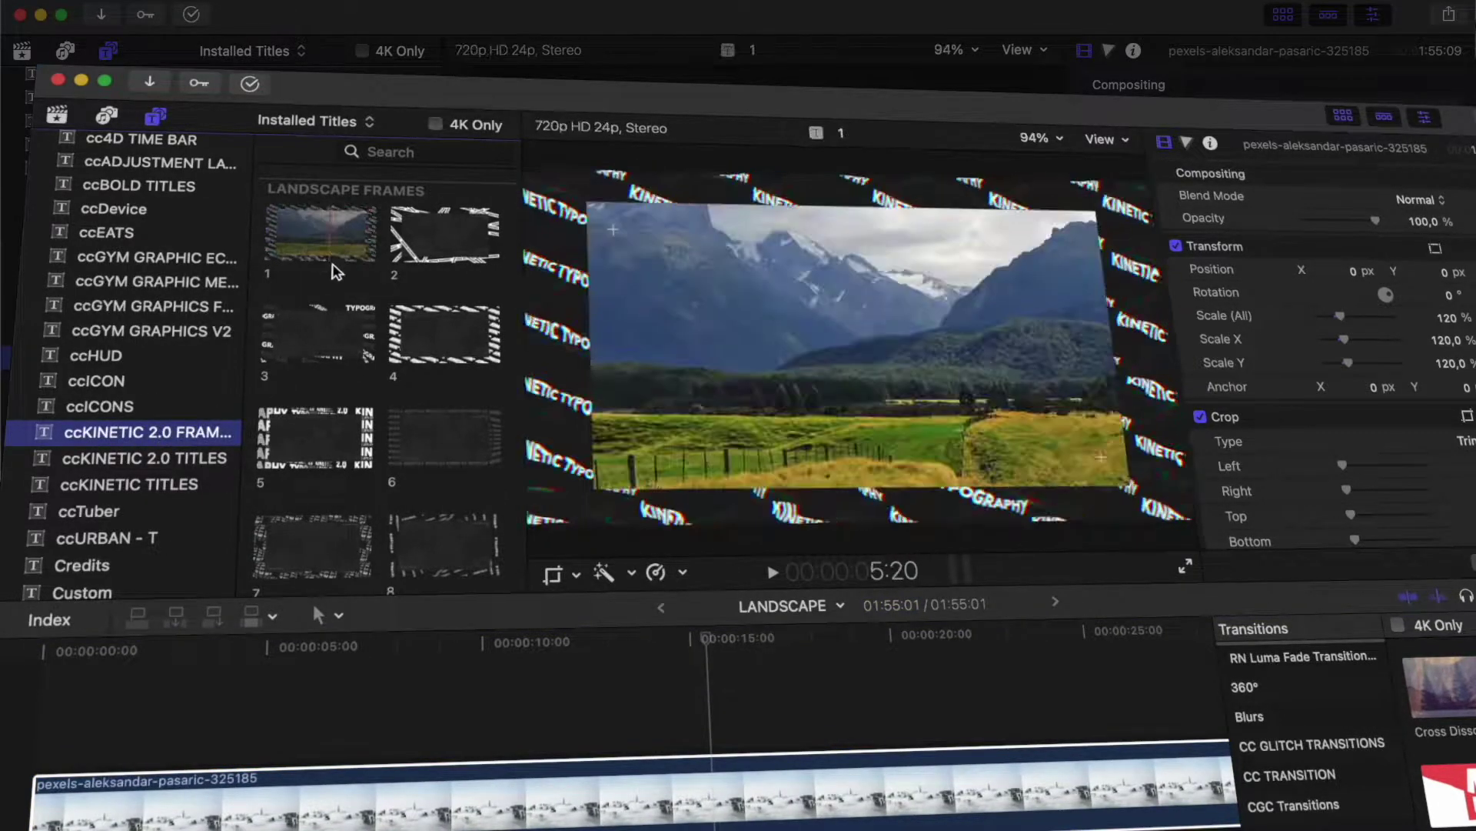
pyautogui.scroll(1, 346, 300)
pyautogui.scroll(-1, 358, 362)
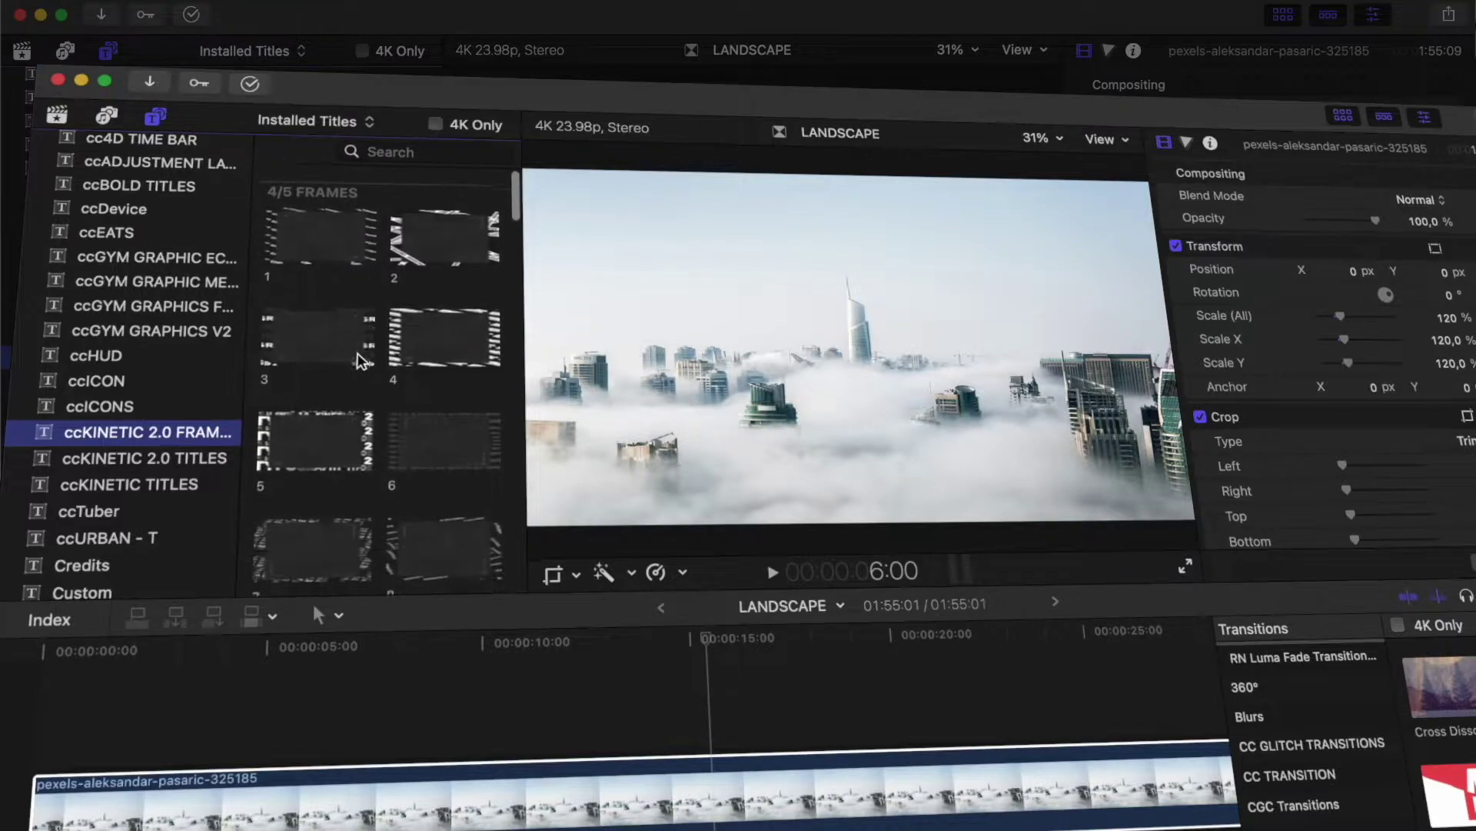
pyautogui.click(177, 459)
pyautogui.scroll(2, 393, 323)
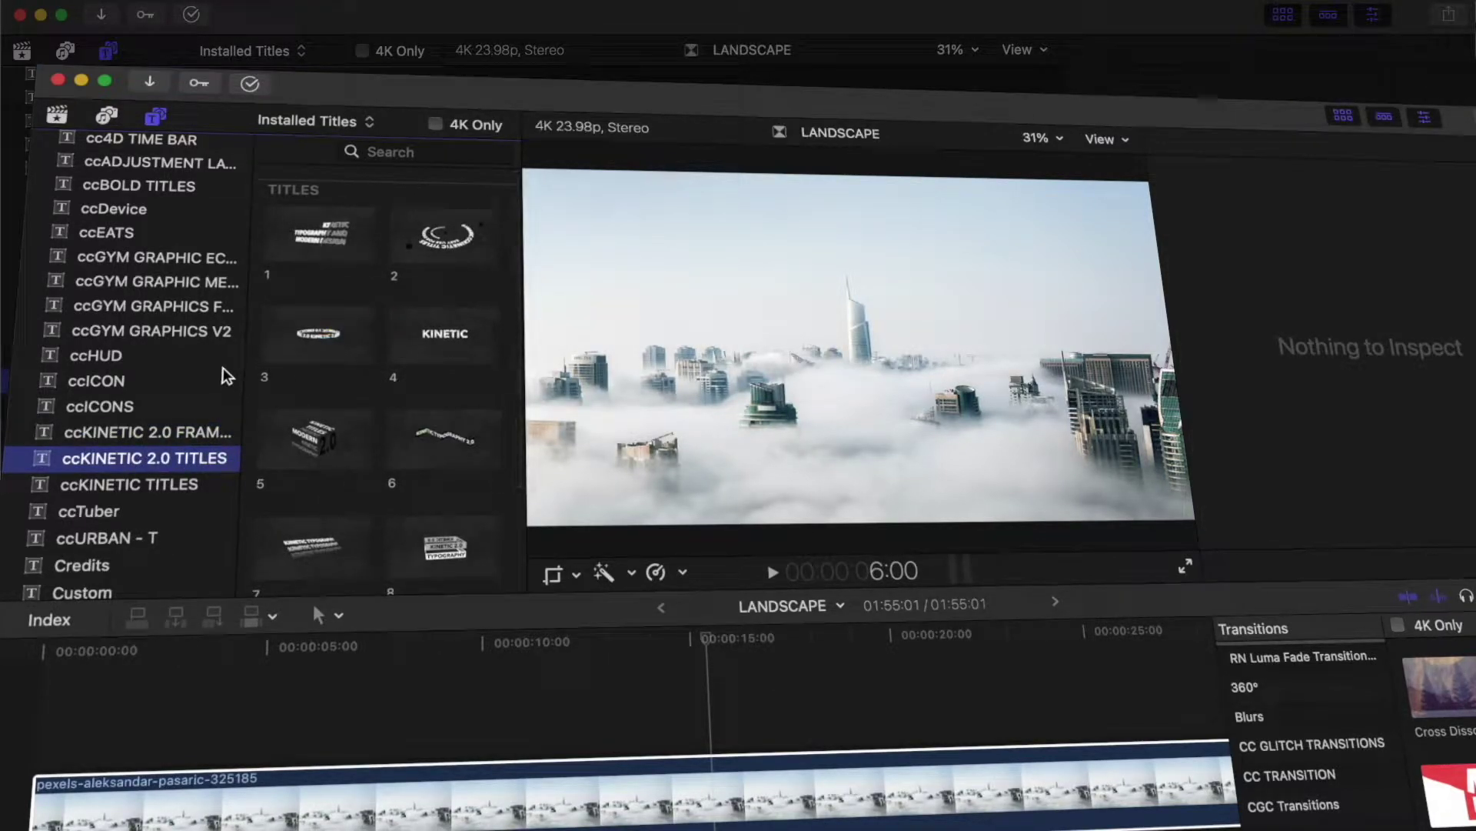
pyautogui.click(134, 433)
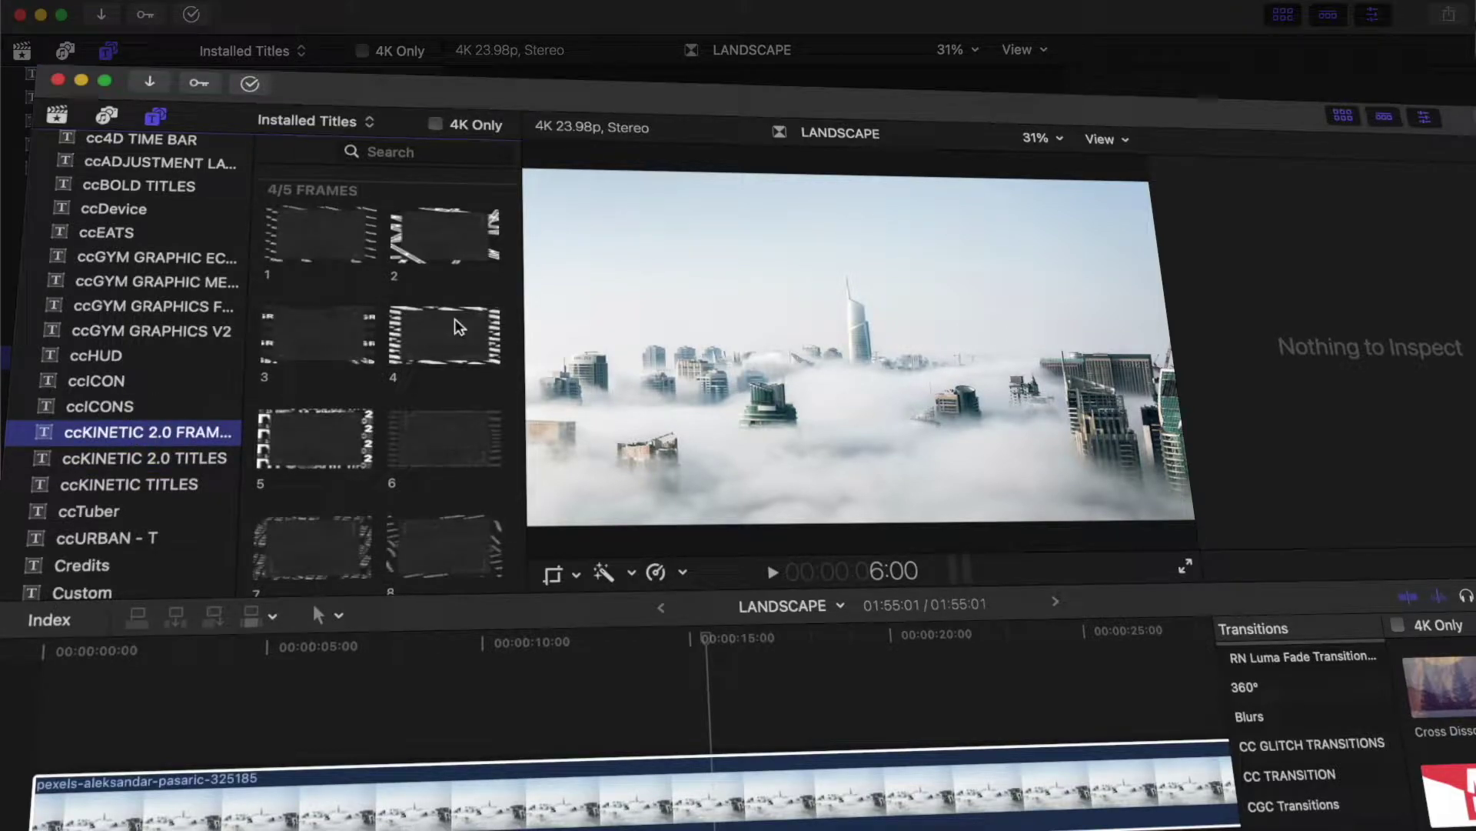
pyautogui.scroll(2, 459, 327)
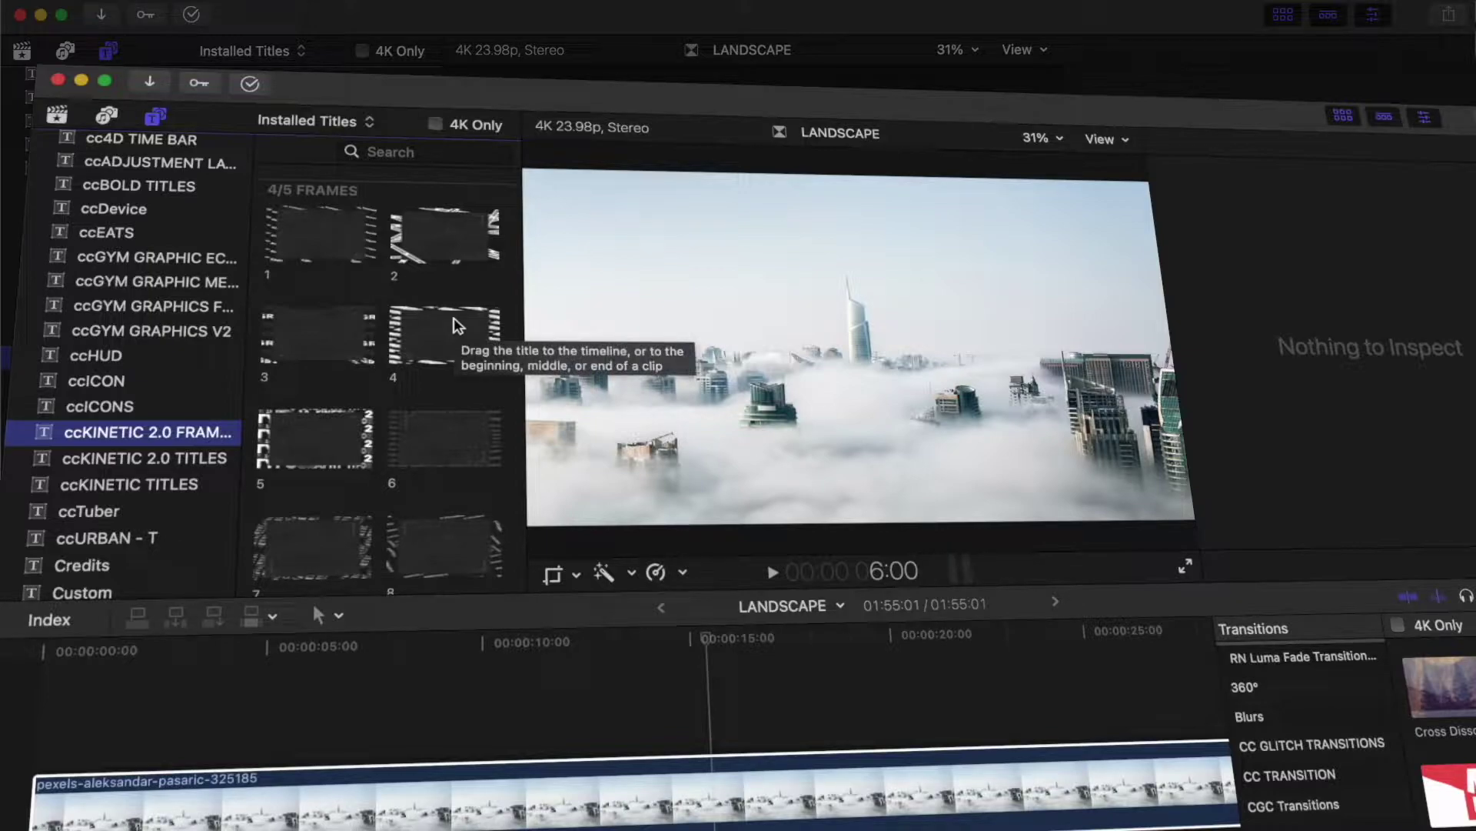
pyautogui.scroll(-1, 454, 323)
pyautogui.click(452, 327)
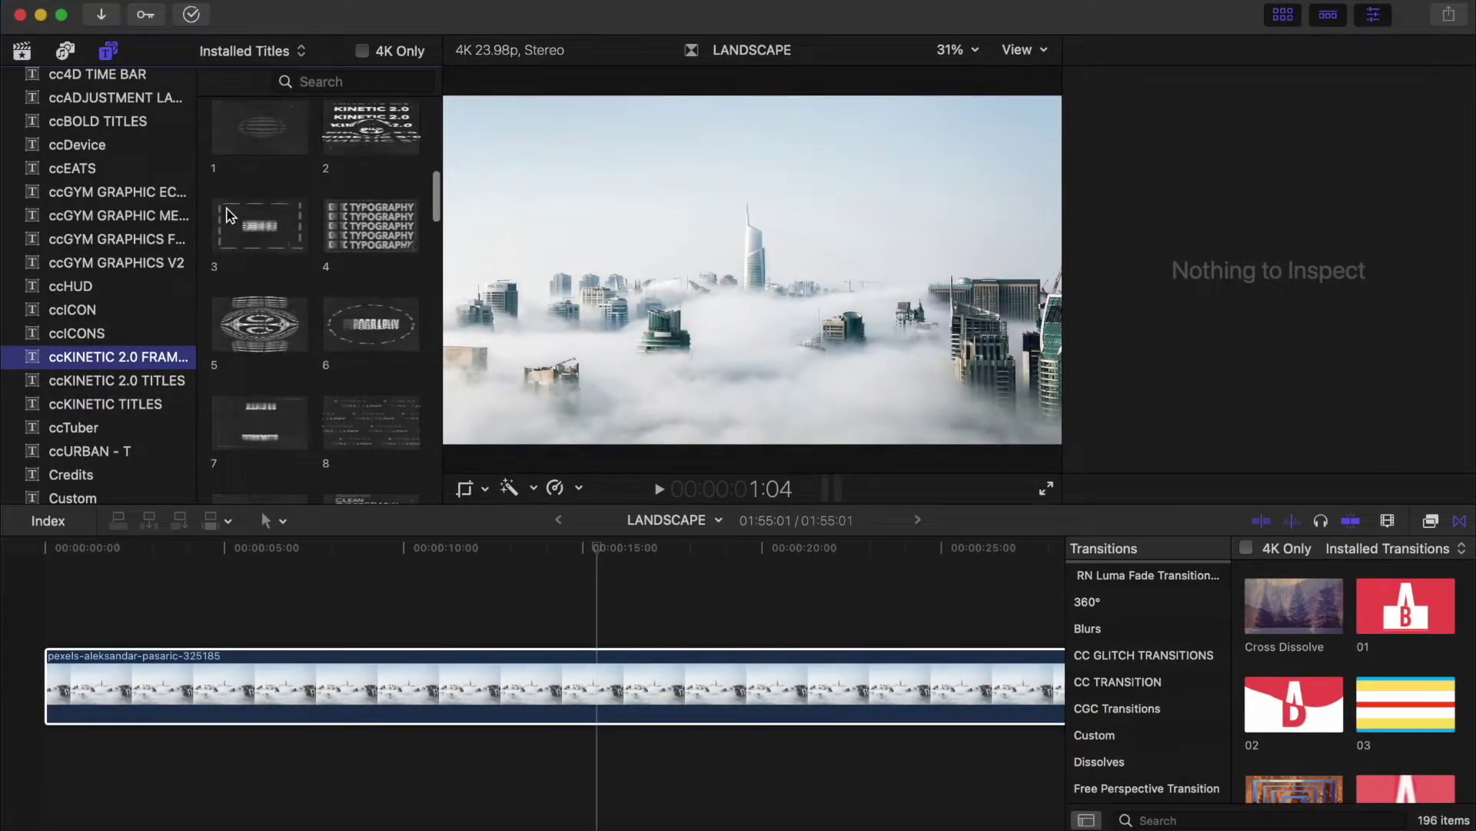
pyautogui.scroll(-10, 227, 213)
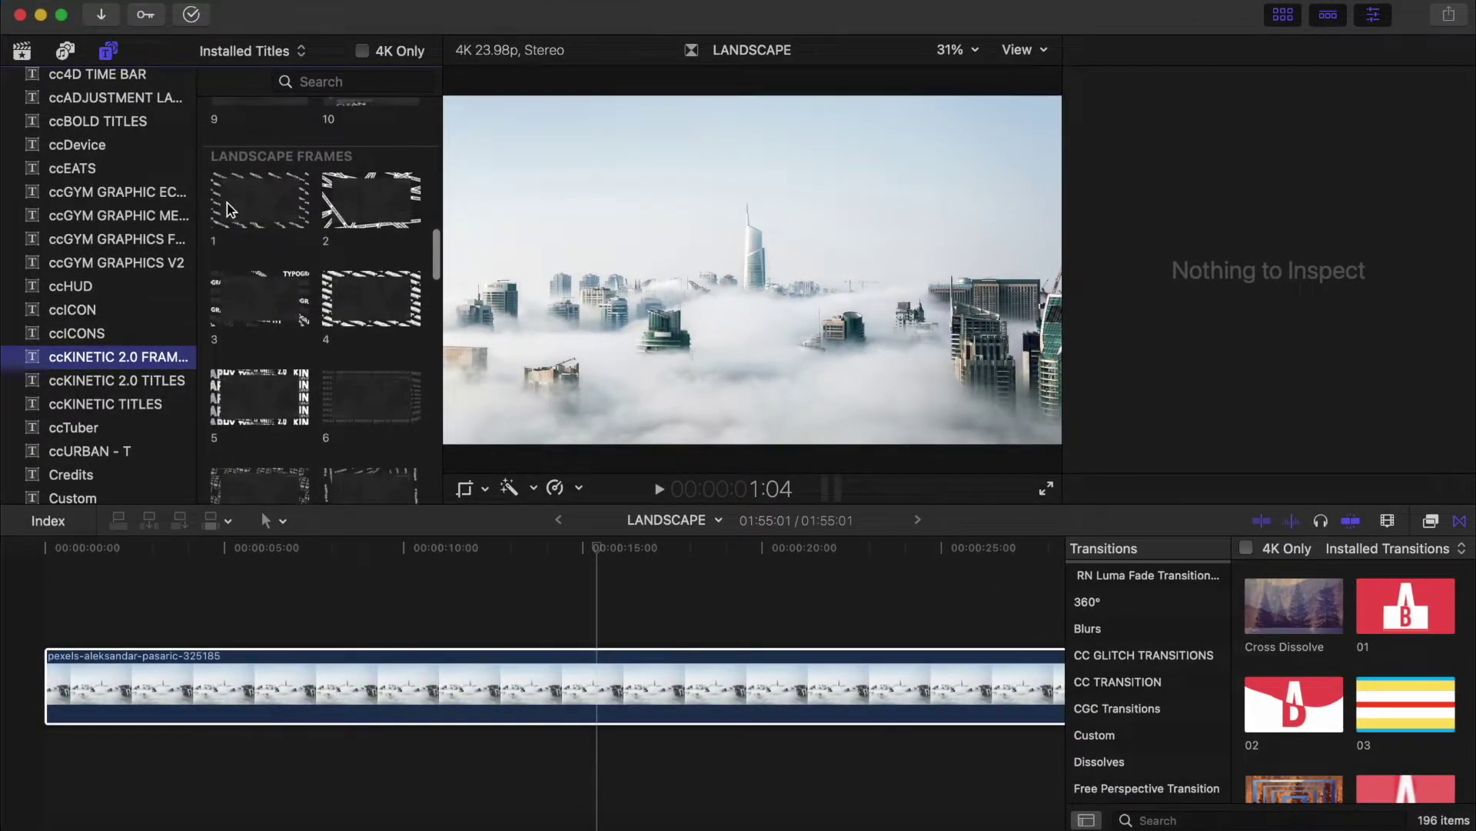
pyautogui.scroll(-3, 306, 160)
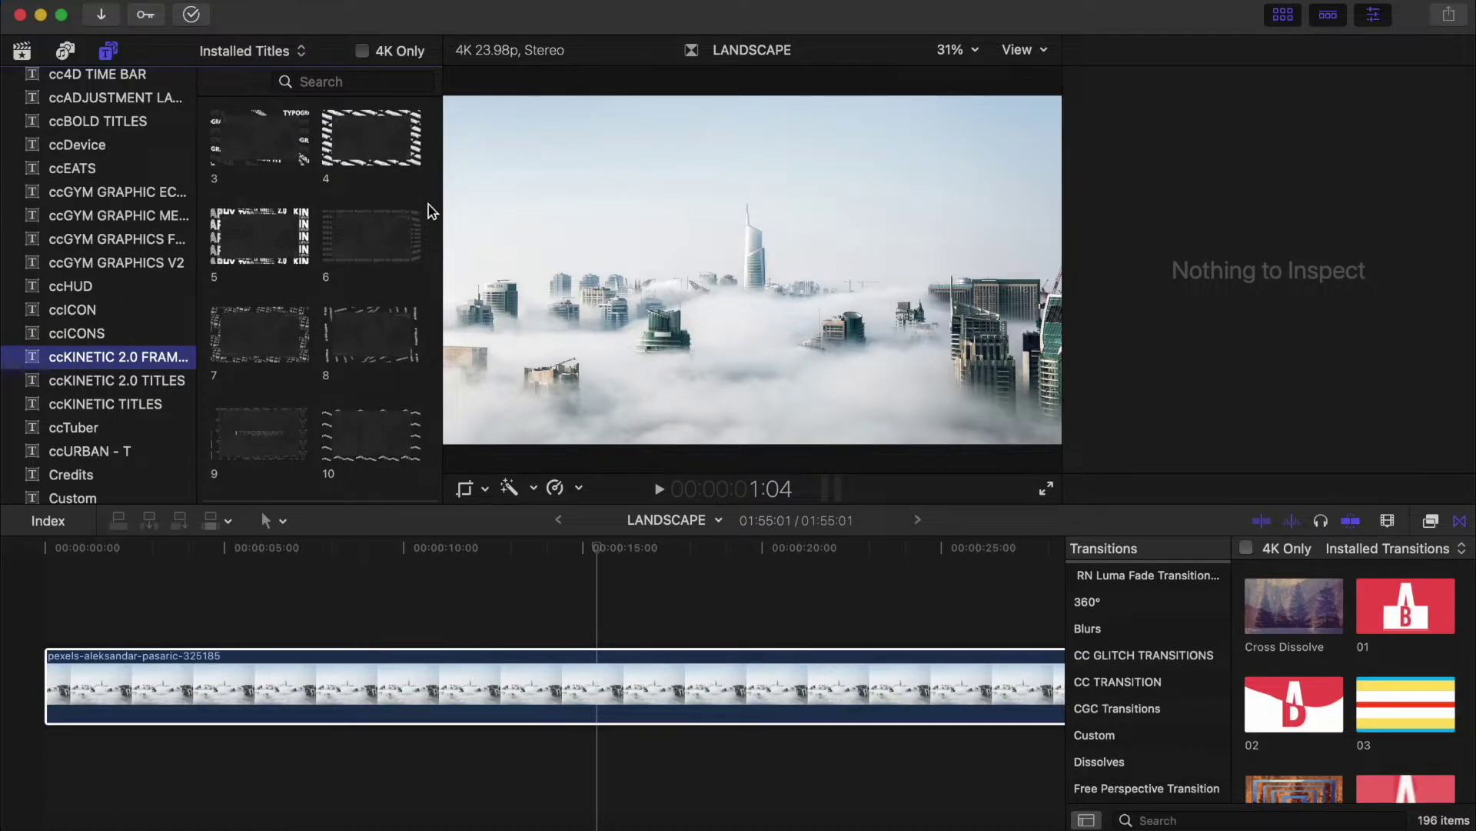
pyautogui.scroll(3, 298, 254)
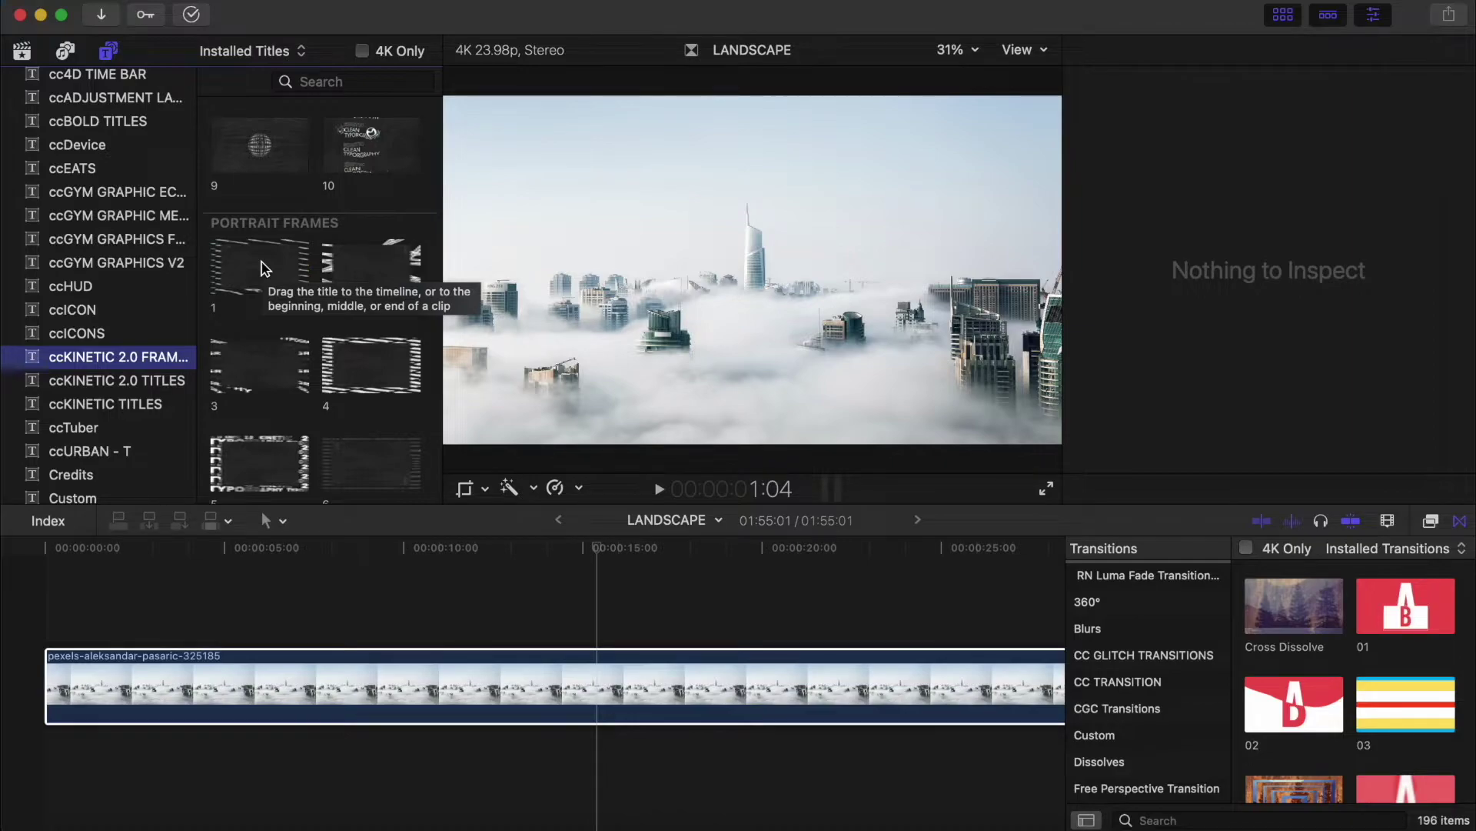
pyautogui.scroll(-10, 261, 267)
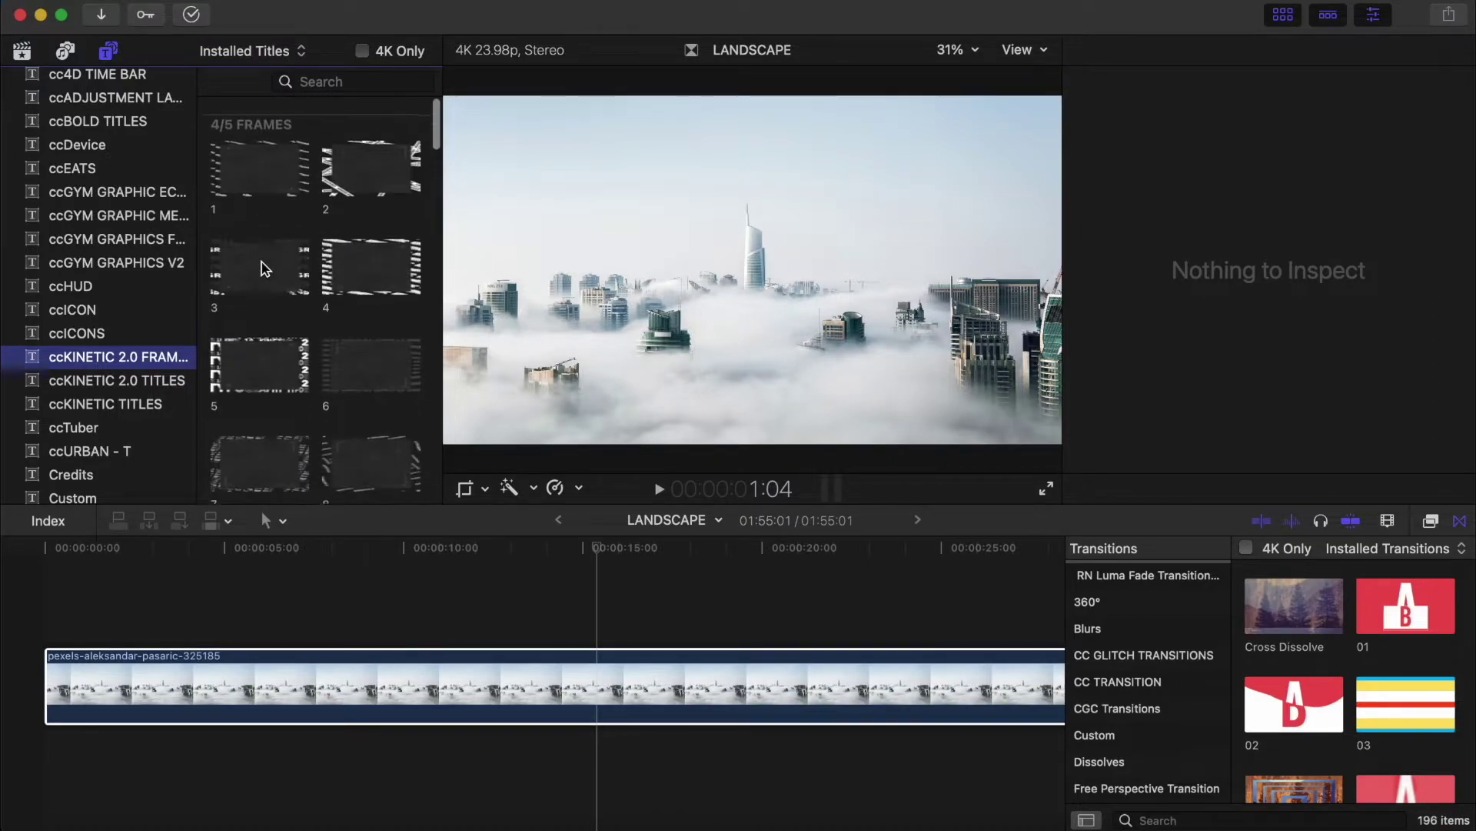
# - Add landscape frame 2 from ccKINETIC 2.0 FRAMES above the city clip, starting at about 8 seconds
pyautogui.scroll(-8, 262, 267)
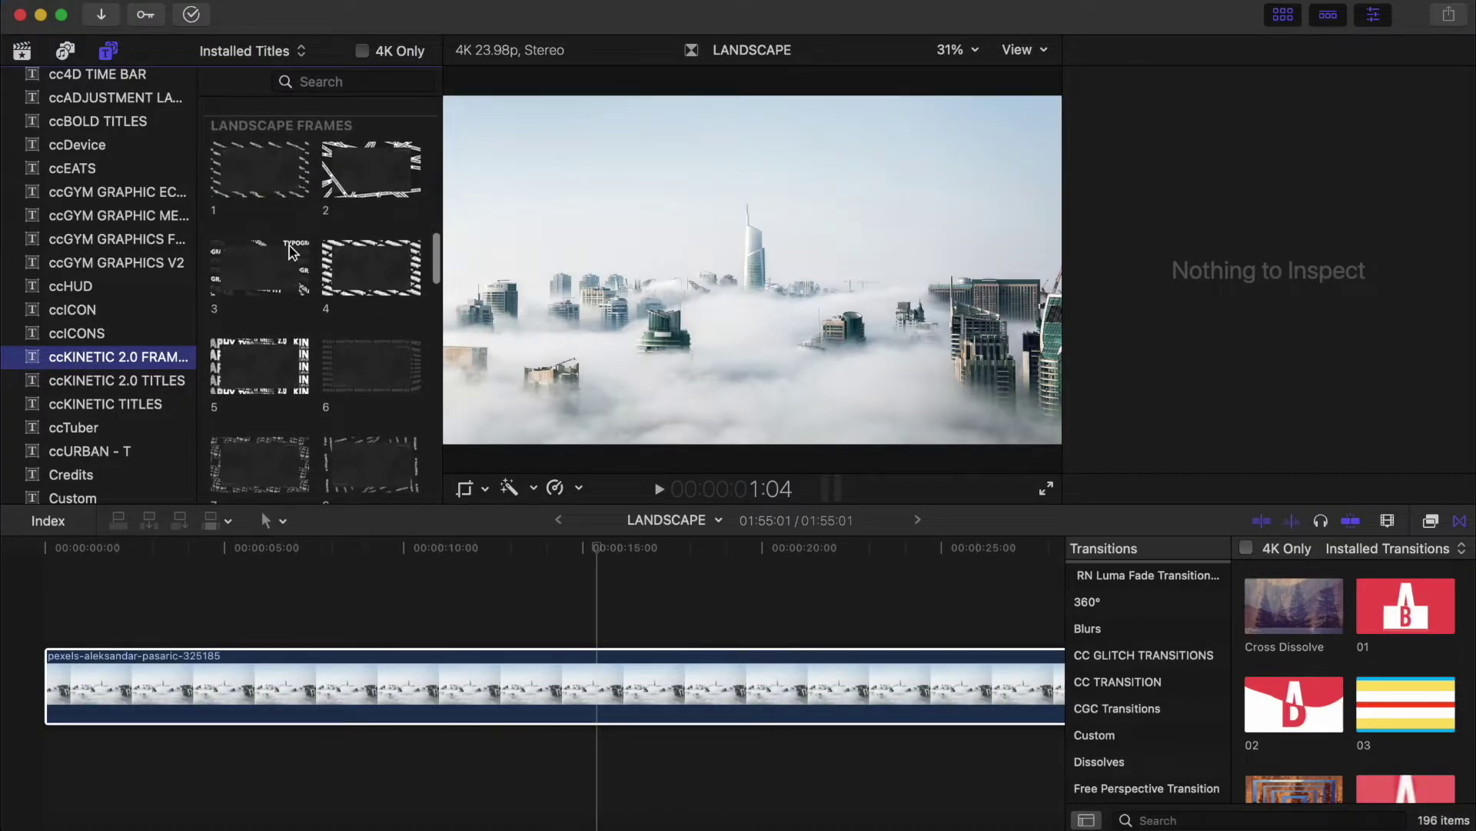
pyautogui.moveTo(376, 198); pyautogui.dragTo(333, 638)
pyautogui.click(615, 679)
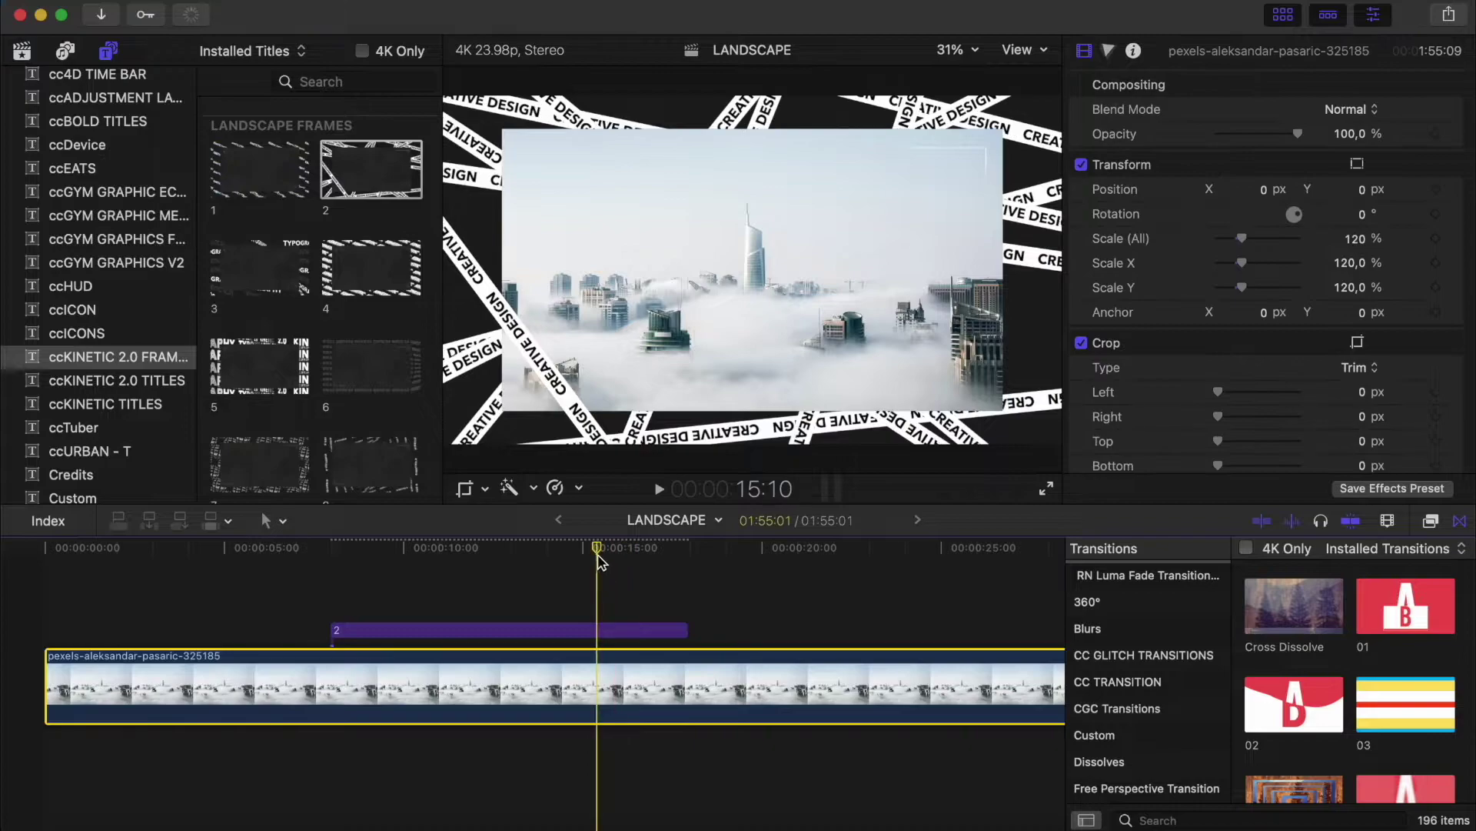
# - Select the landscape frame 2 title and preview its animation from near its start
pyautogui.click(466, 631)
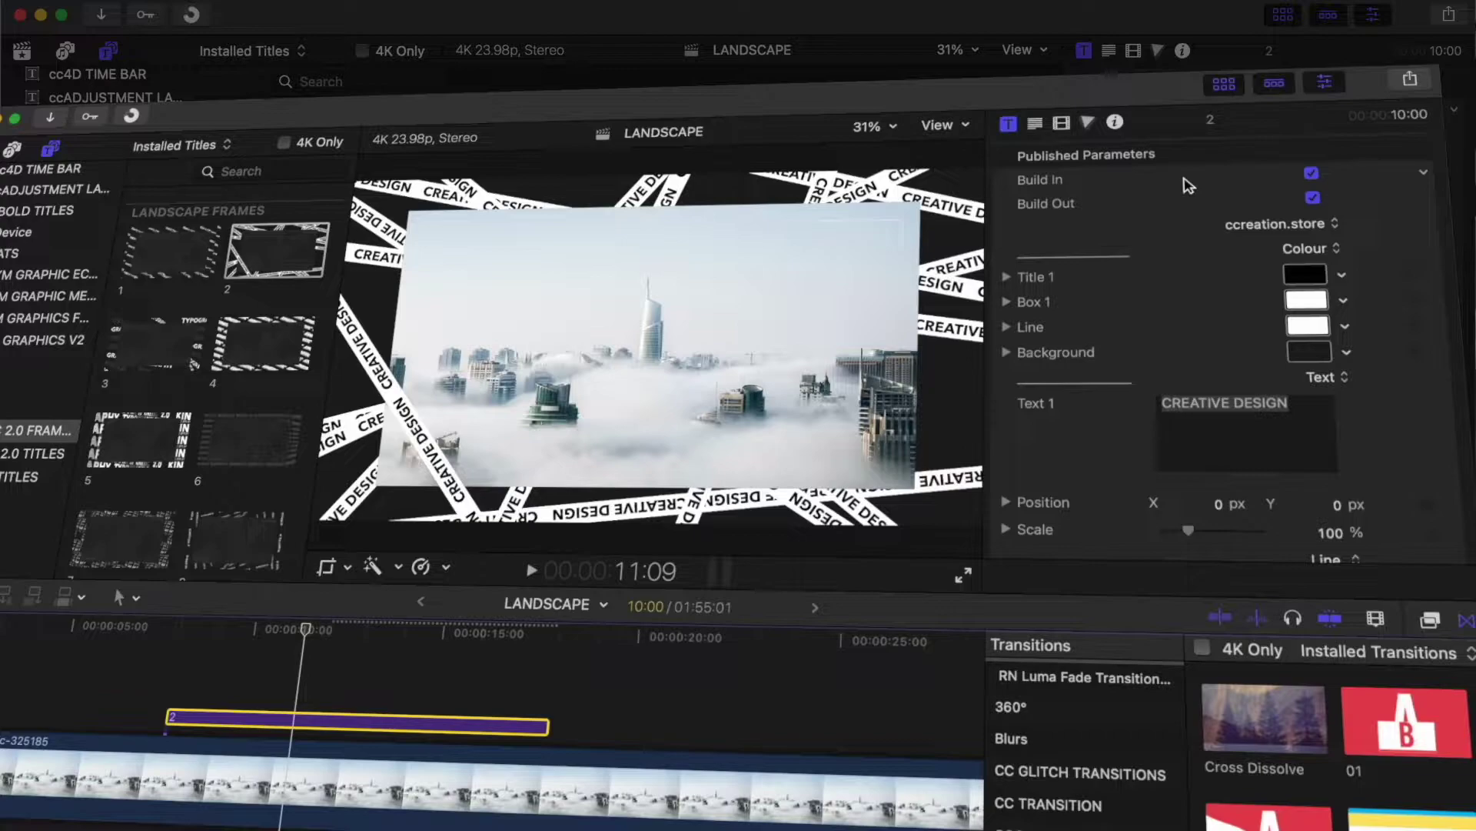
pyautogui.moveTo(305, 629); pyautogui.dragTo(180, 630)
pyautogui.press('space')
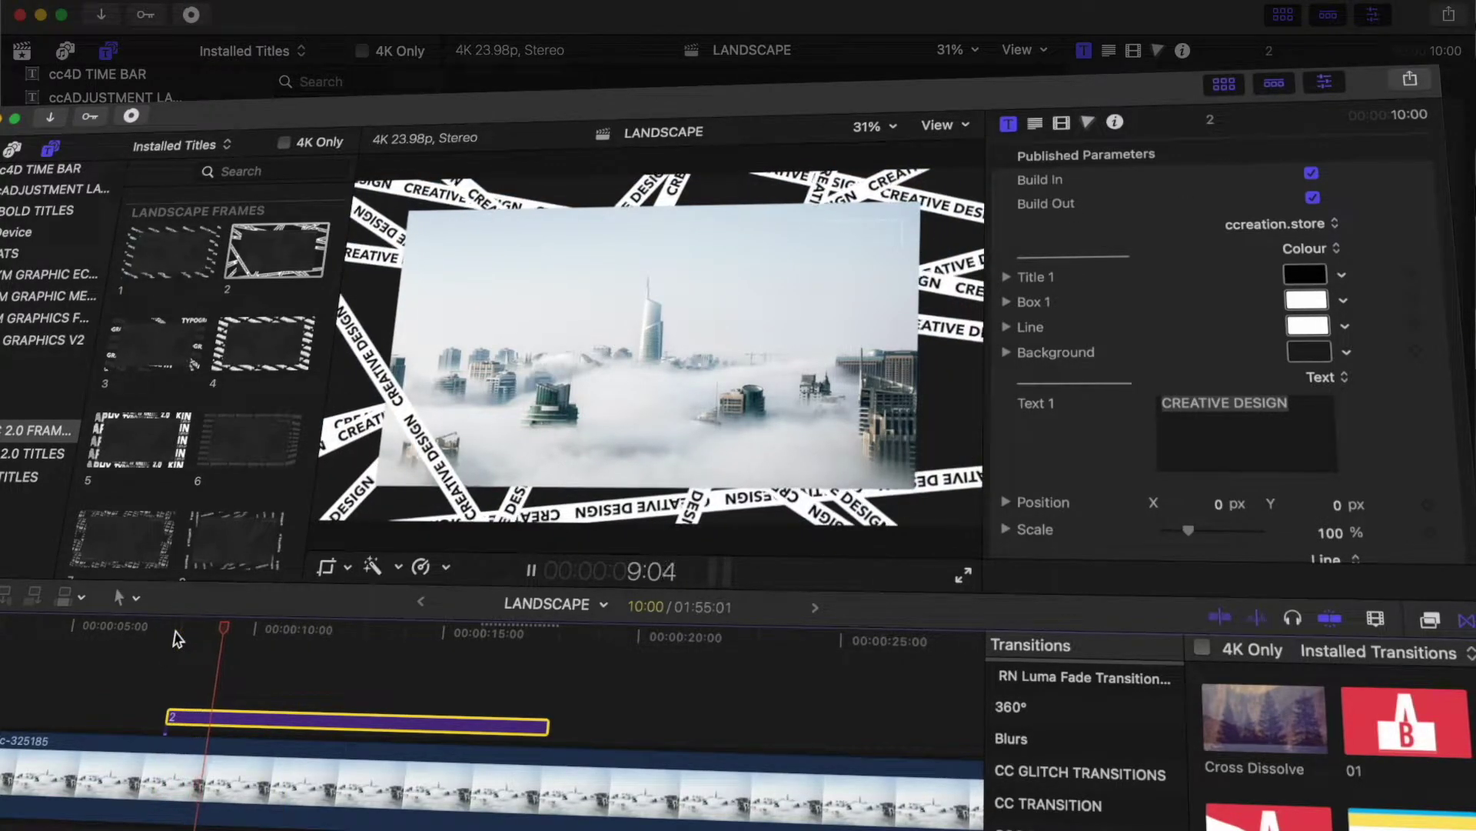
pyautogui.press('space')
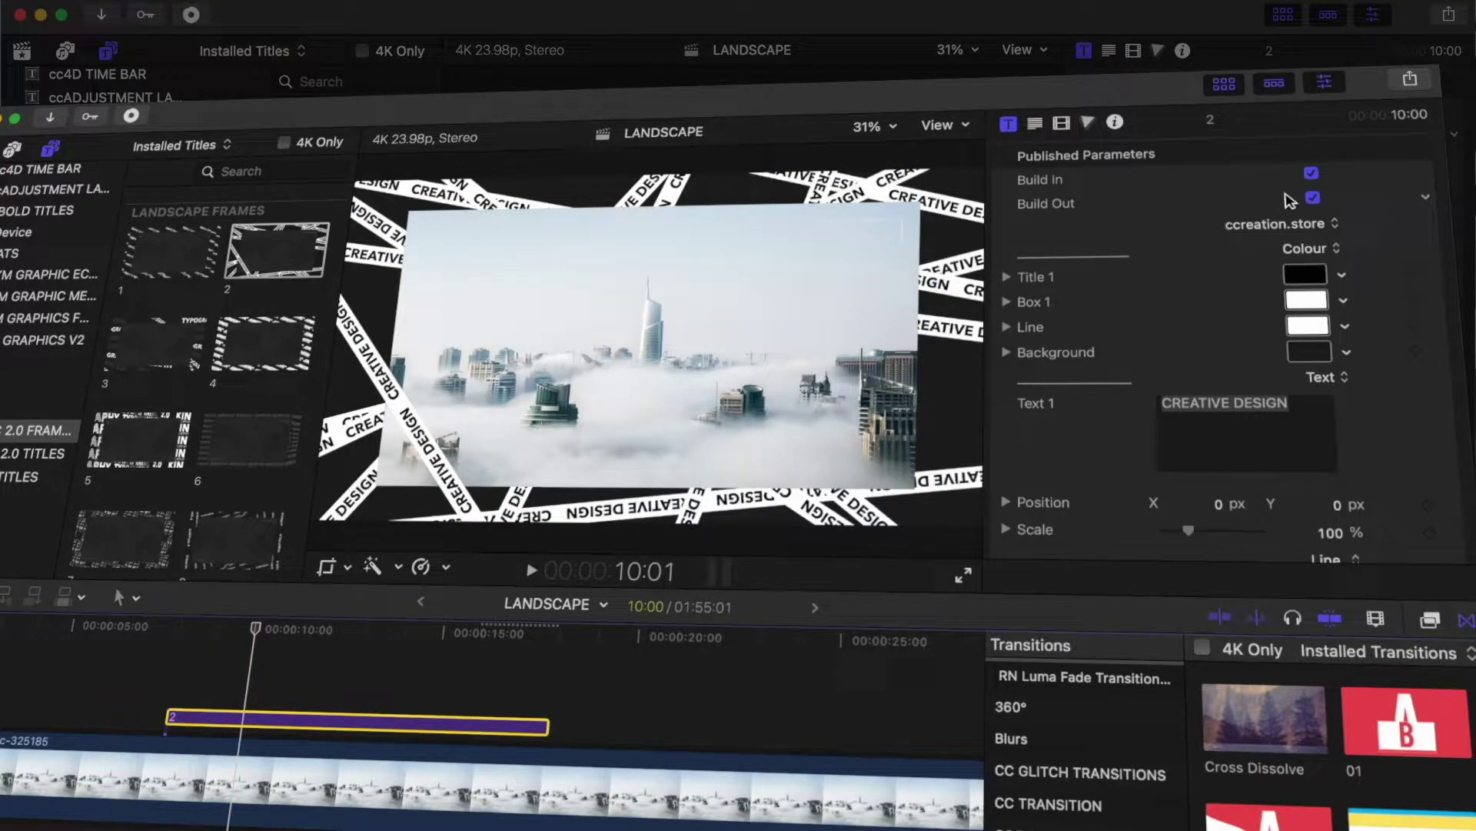
# - Turn off both Build In and Build Out for the frame title
pyautogui.click(1311, 173)
pyautogui.click(1313, 198)
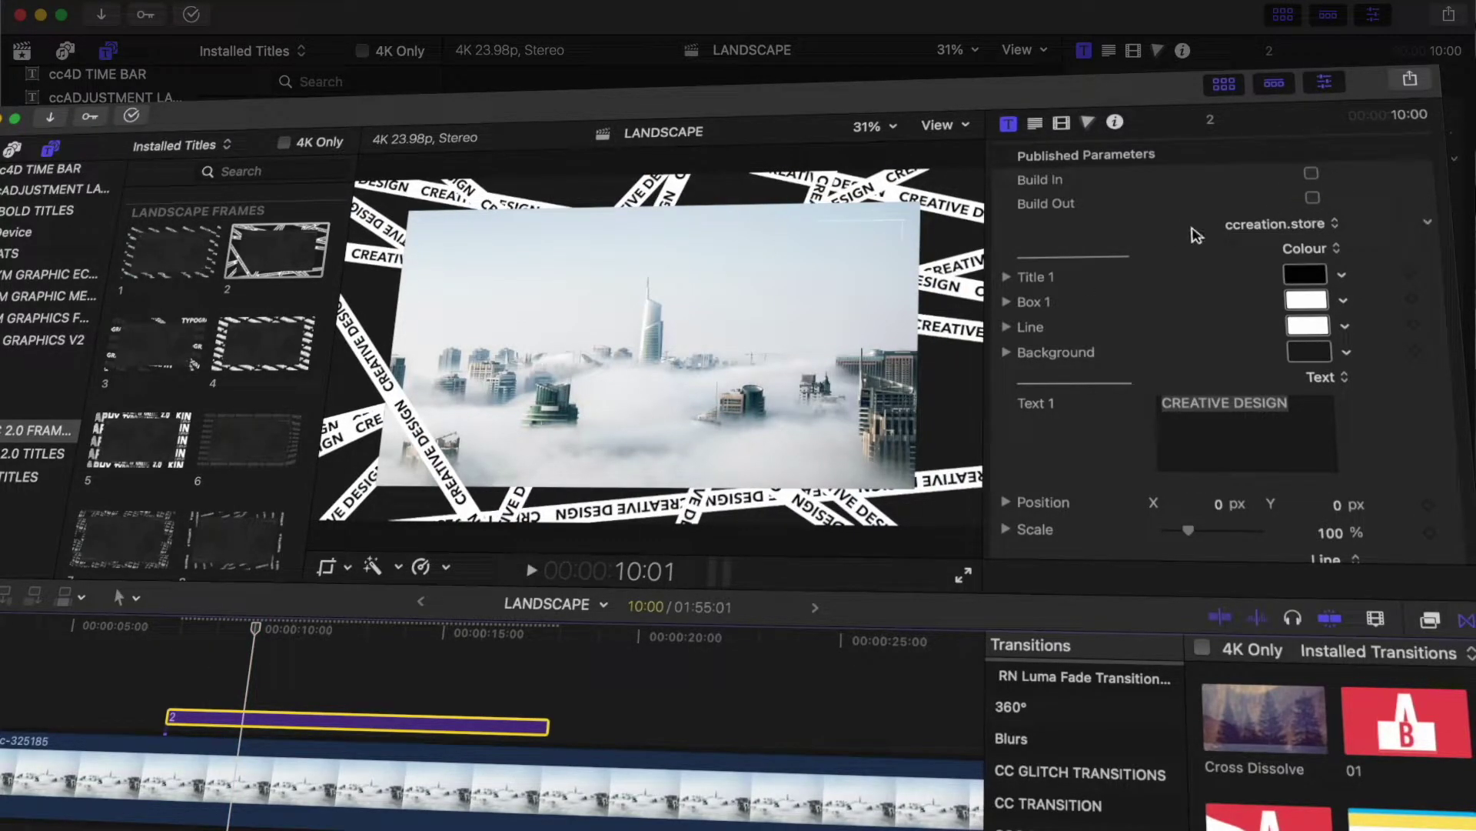
# - Set the frame's Title 1 colour to the green pencil colour Spring
pyautogui.scroll(-1, 1158, 268)
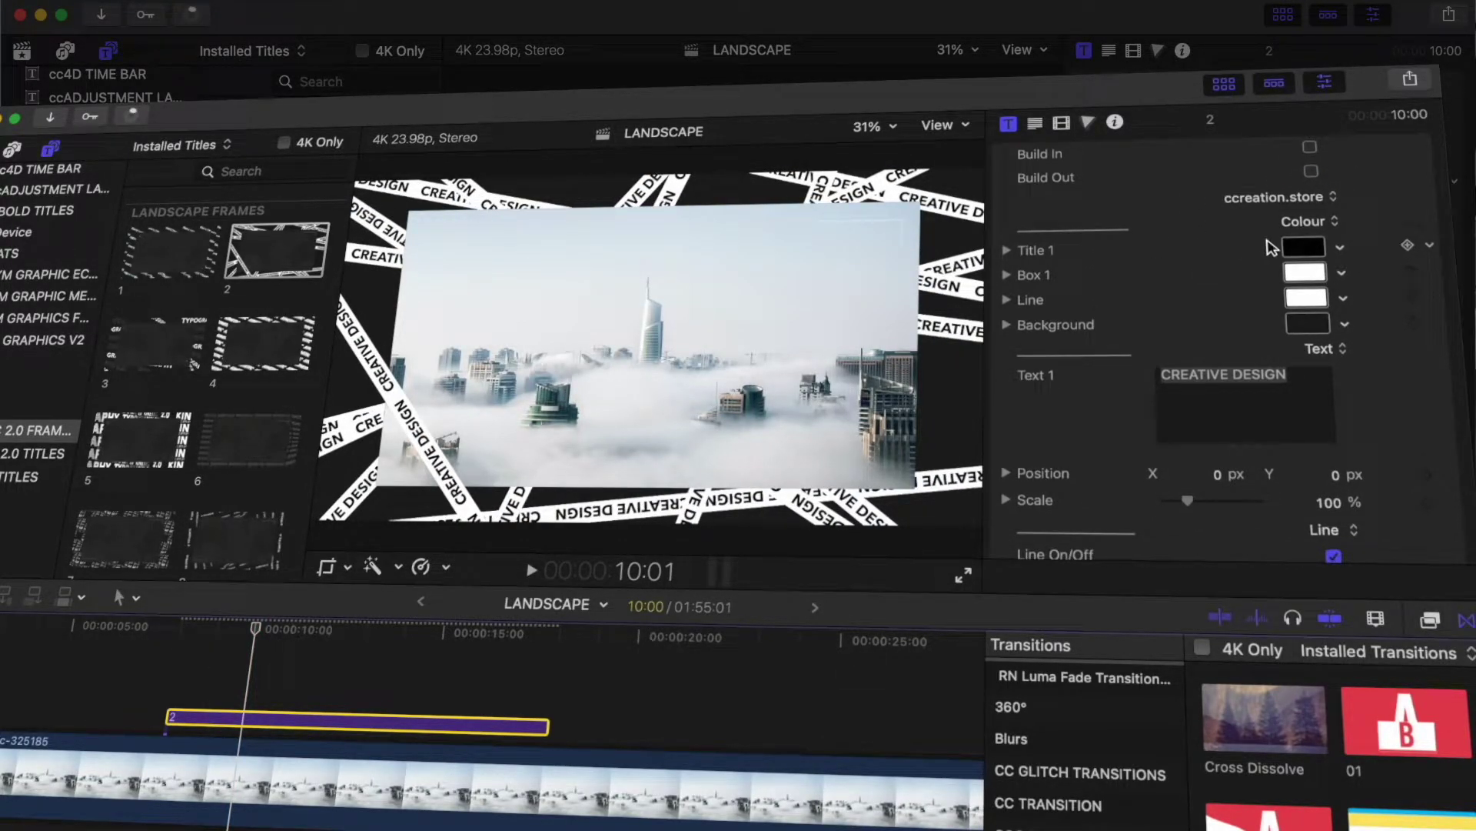
pyautogui.click(1307, 247)
pyautogui.click(1149, 530)
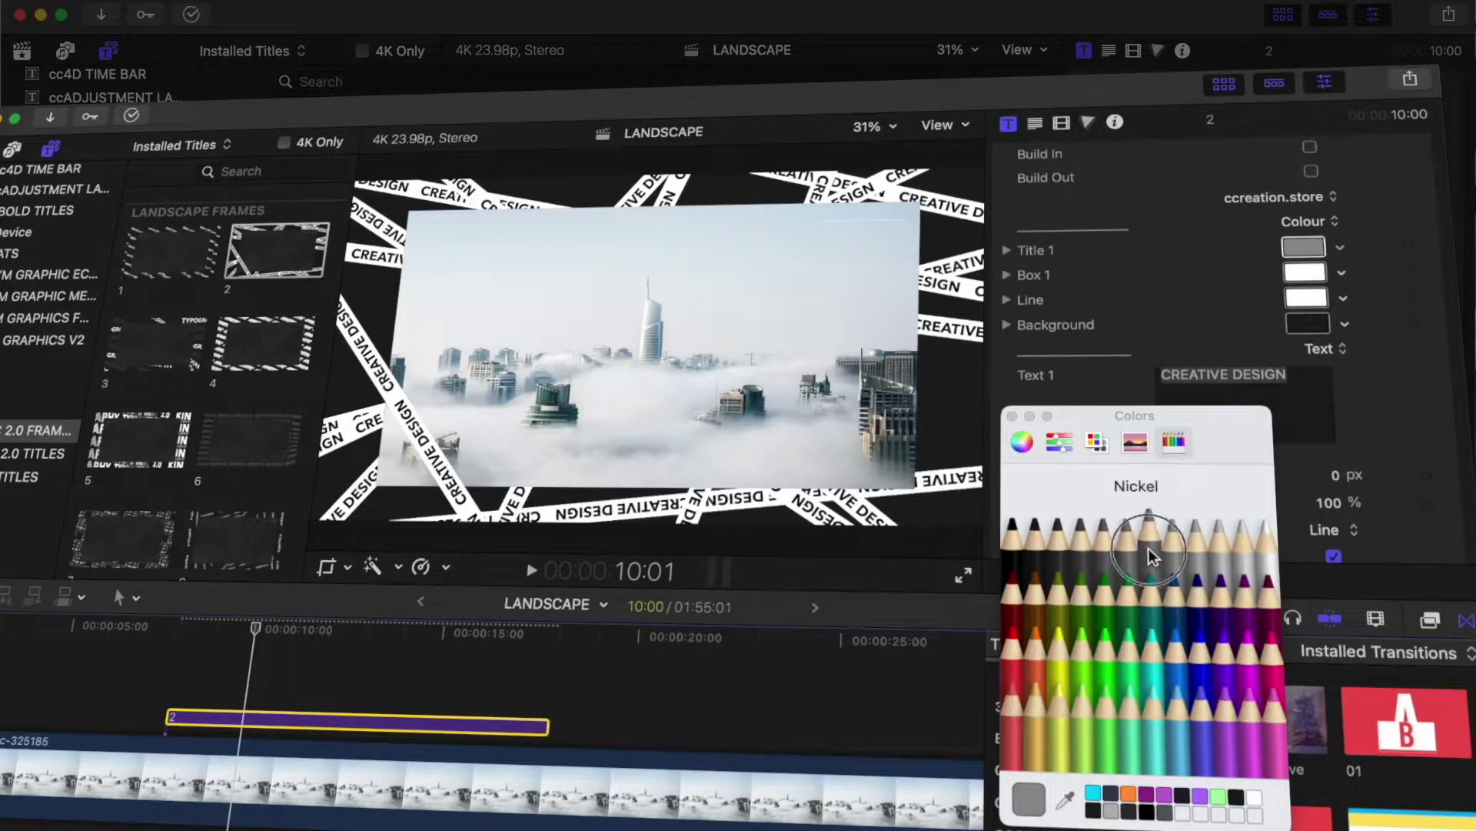
pyautogui.click(1108, 677)
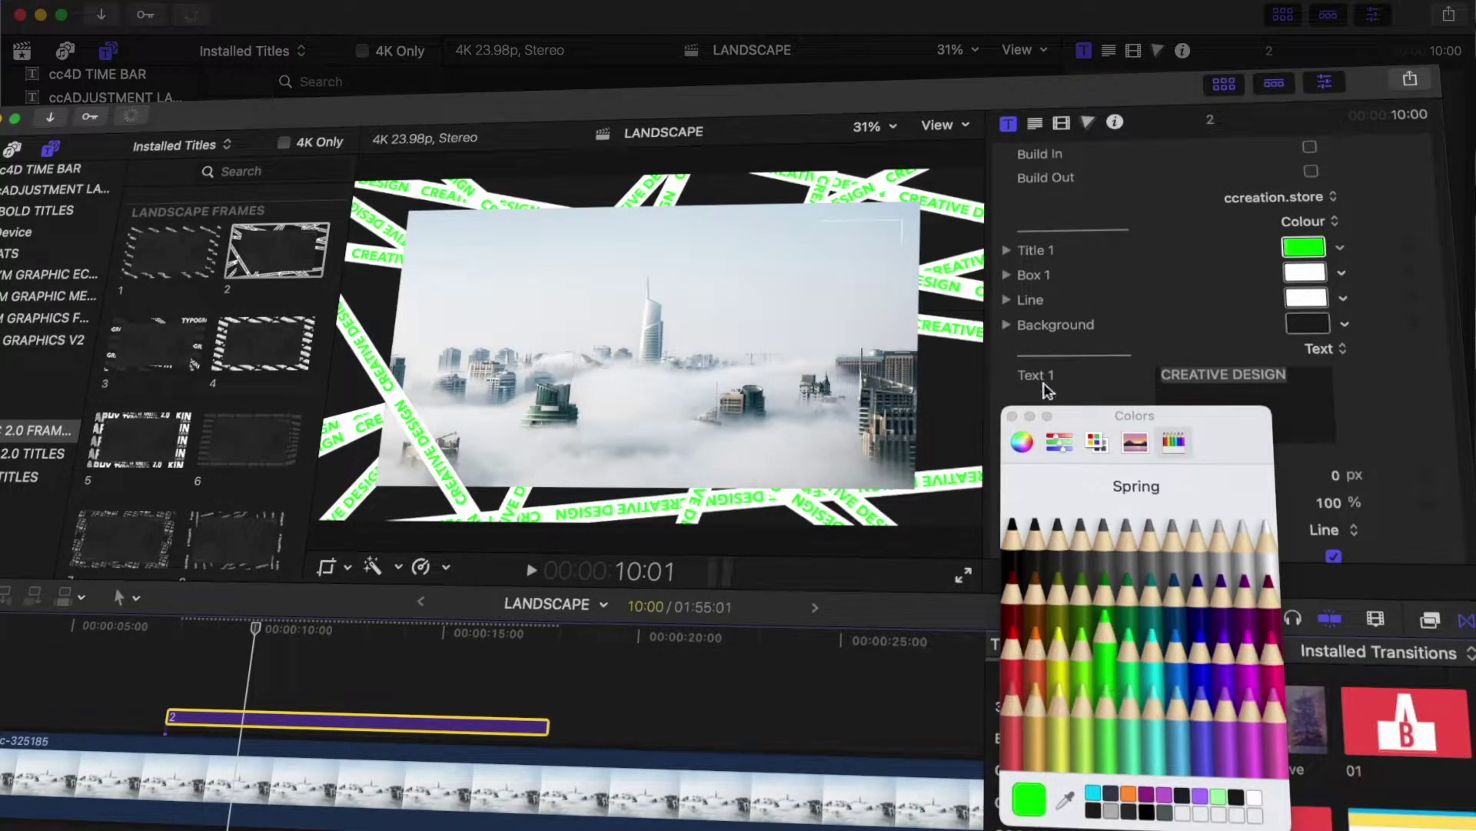
pyautogui.click(1012, 416)
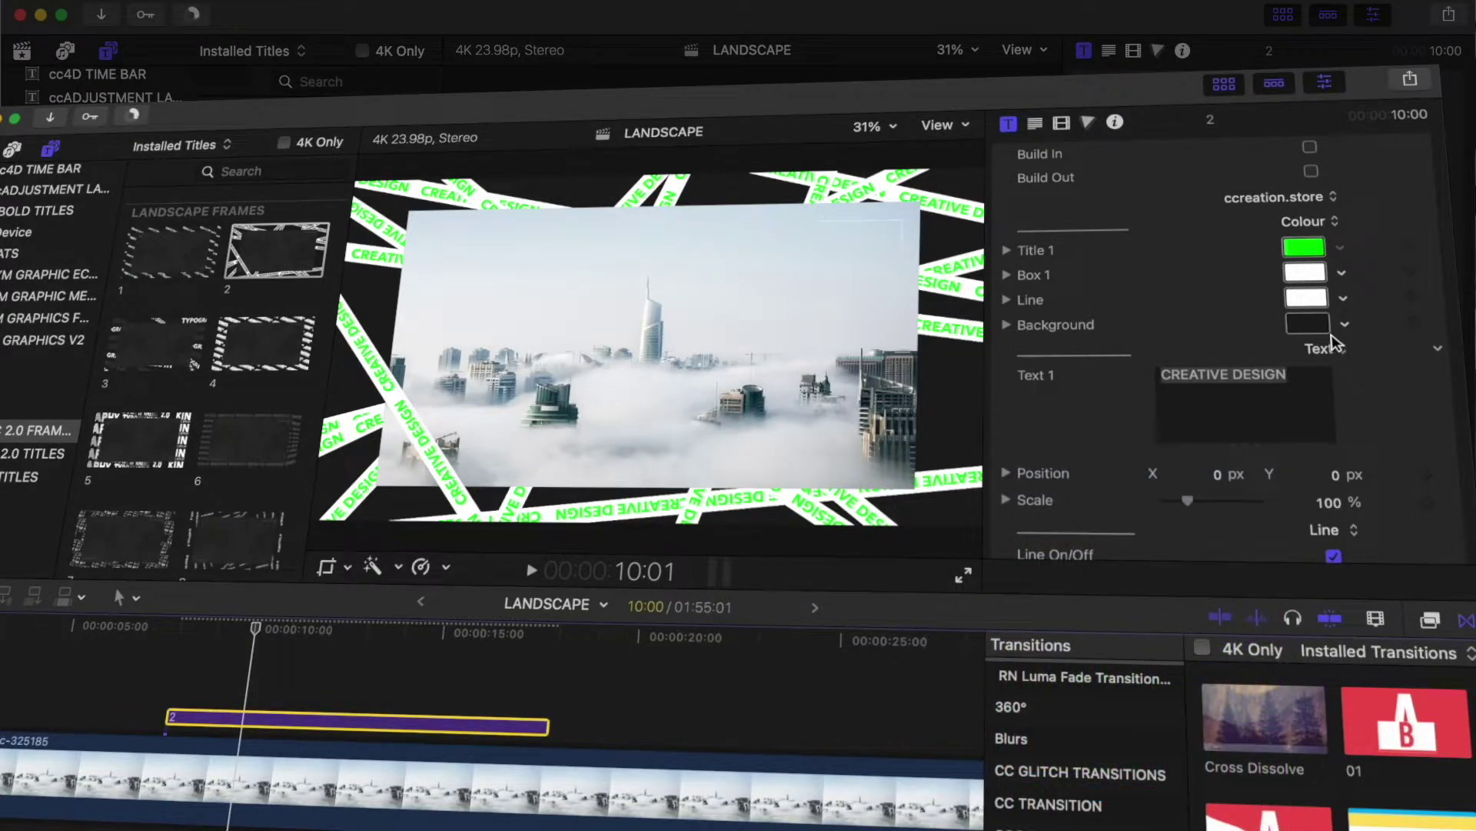
# - Set the frame's Background colour to the dark grey pencil colour Iron
pyautogui.click(1307, 324)
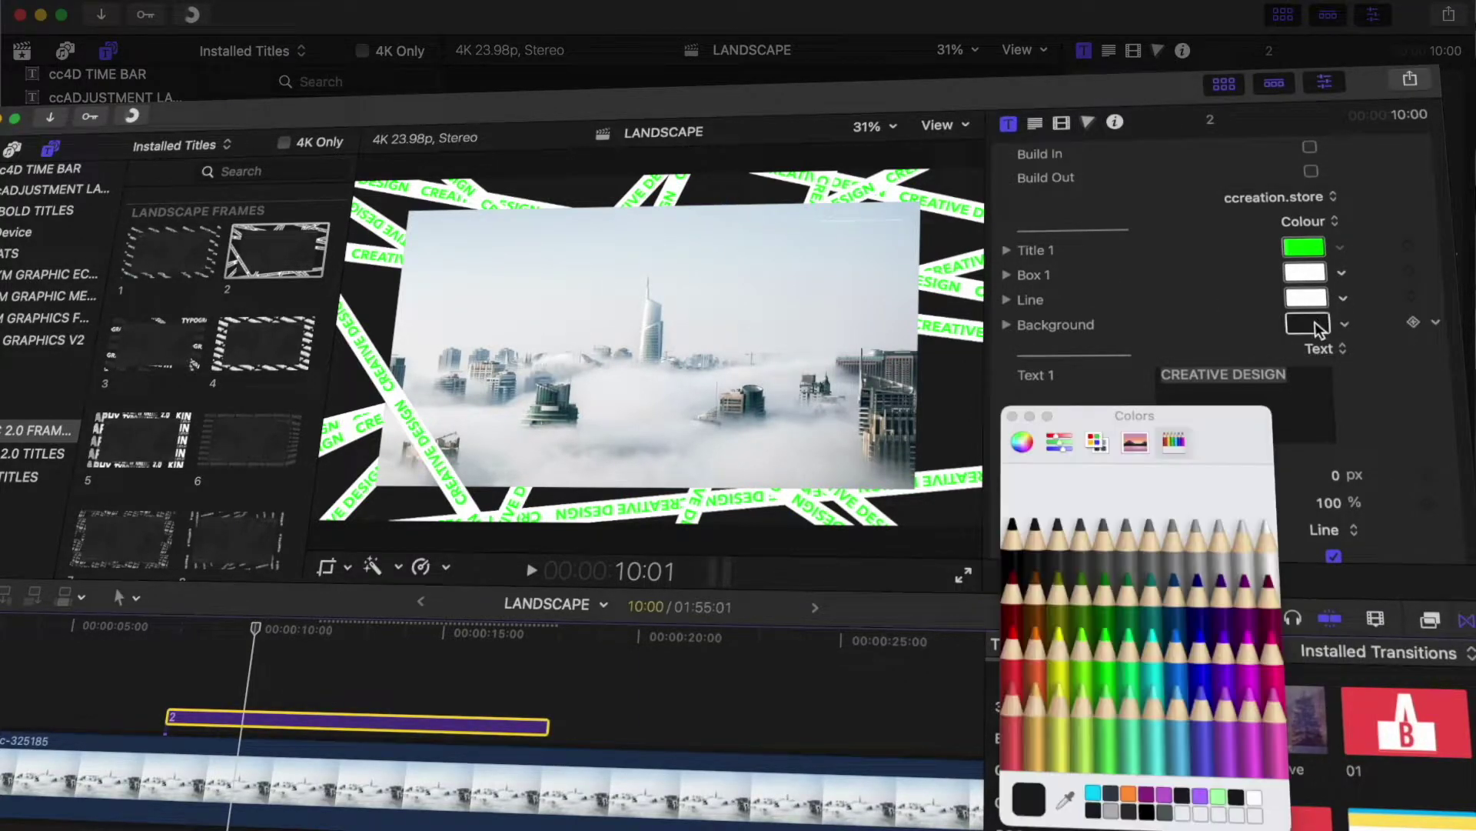
pyautogui.click(1010, 598)
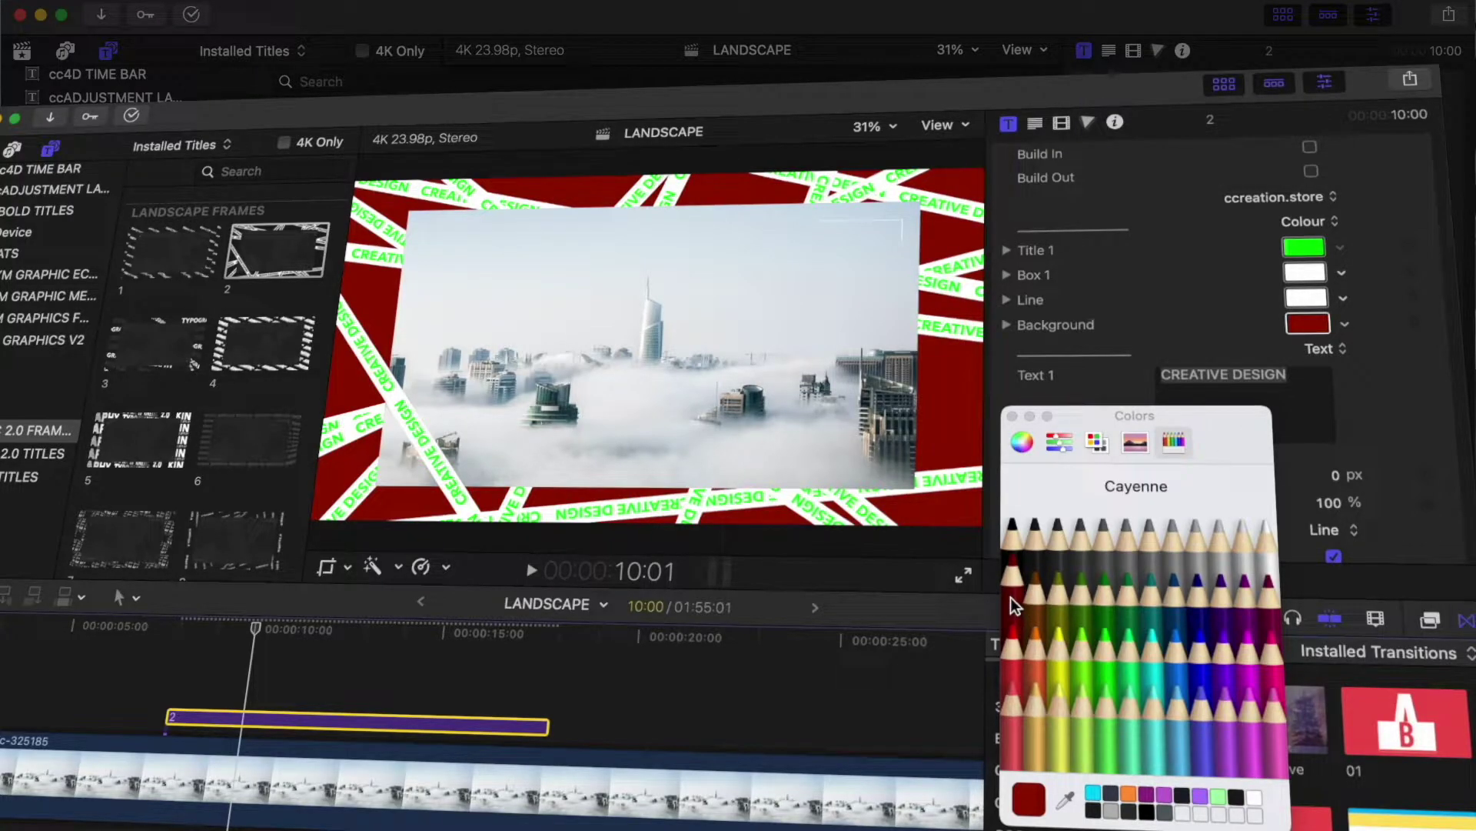
pyautogui.click(1035, 531)
pyautogui.click(1080, 529)
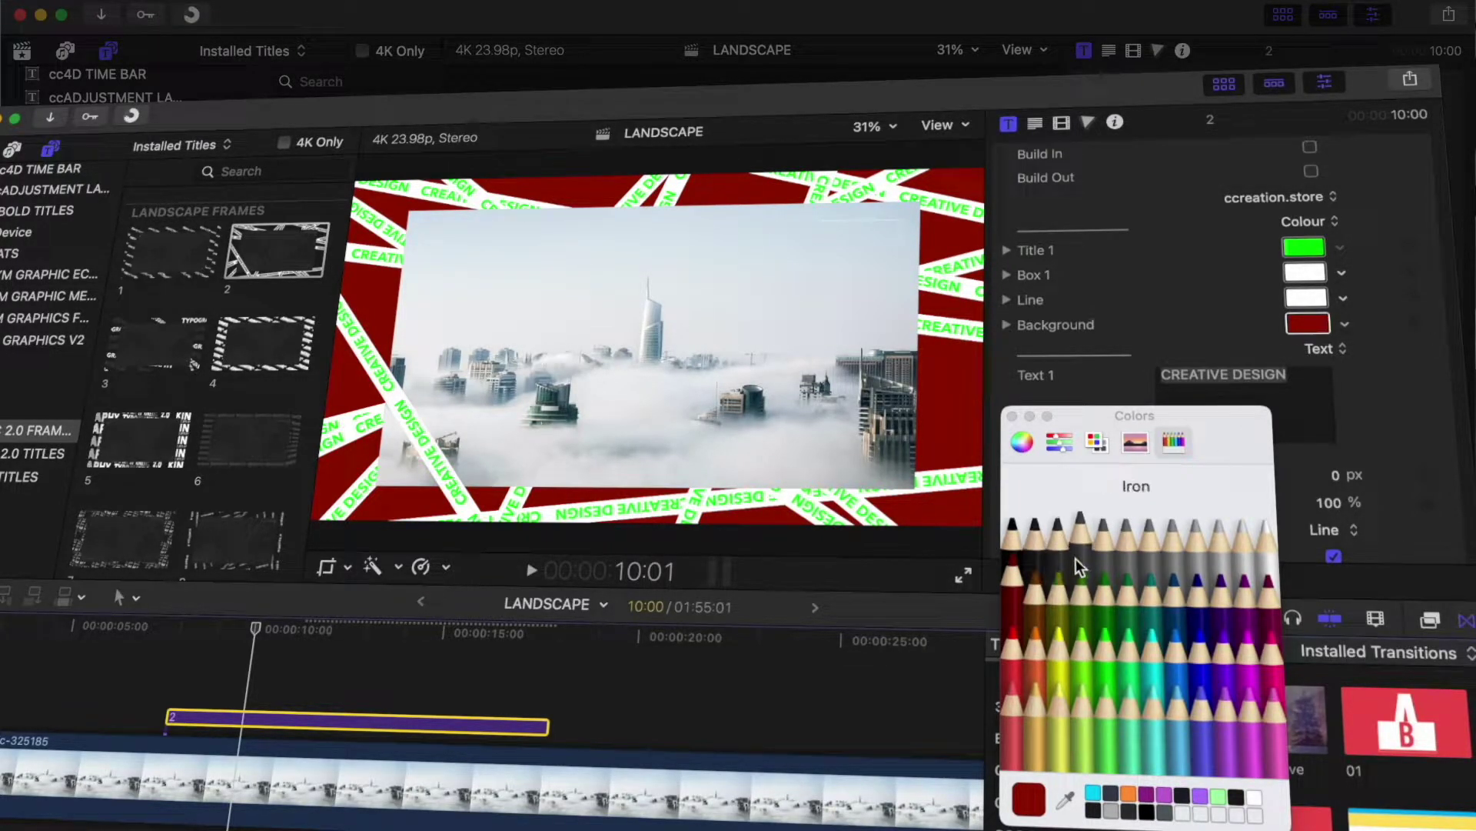
pyautogui.click(1012, 417)
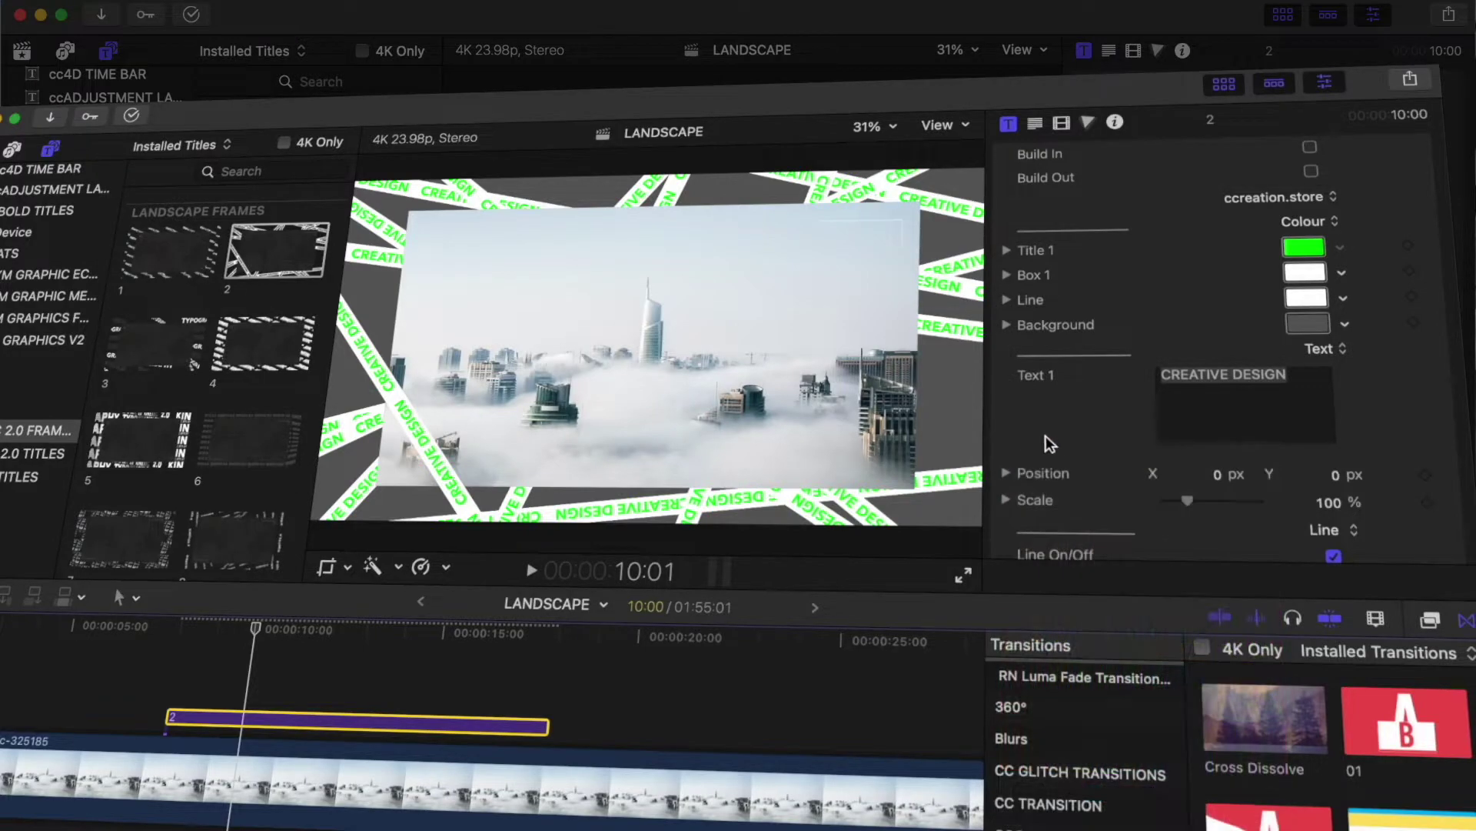
# - Replace the frame's Text 1 content with "GYM DAY"
pyautogui.scroll(-3, 1050, 438)
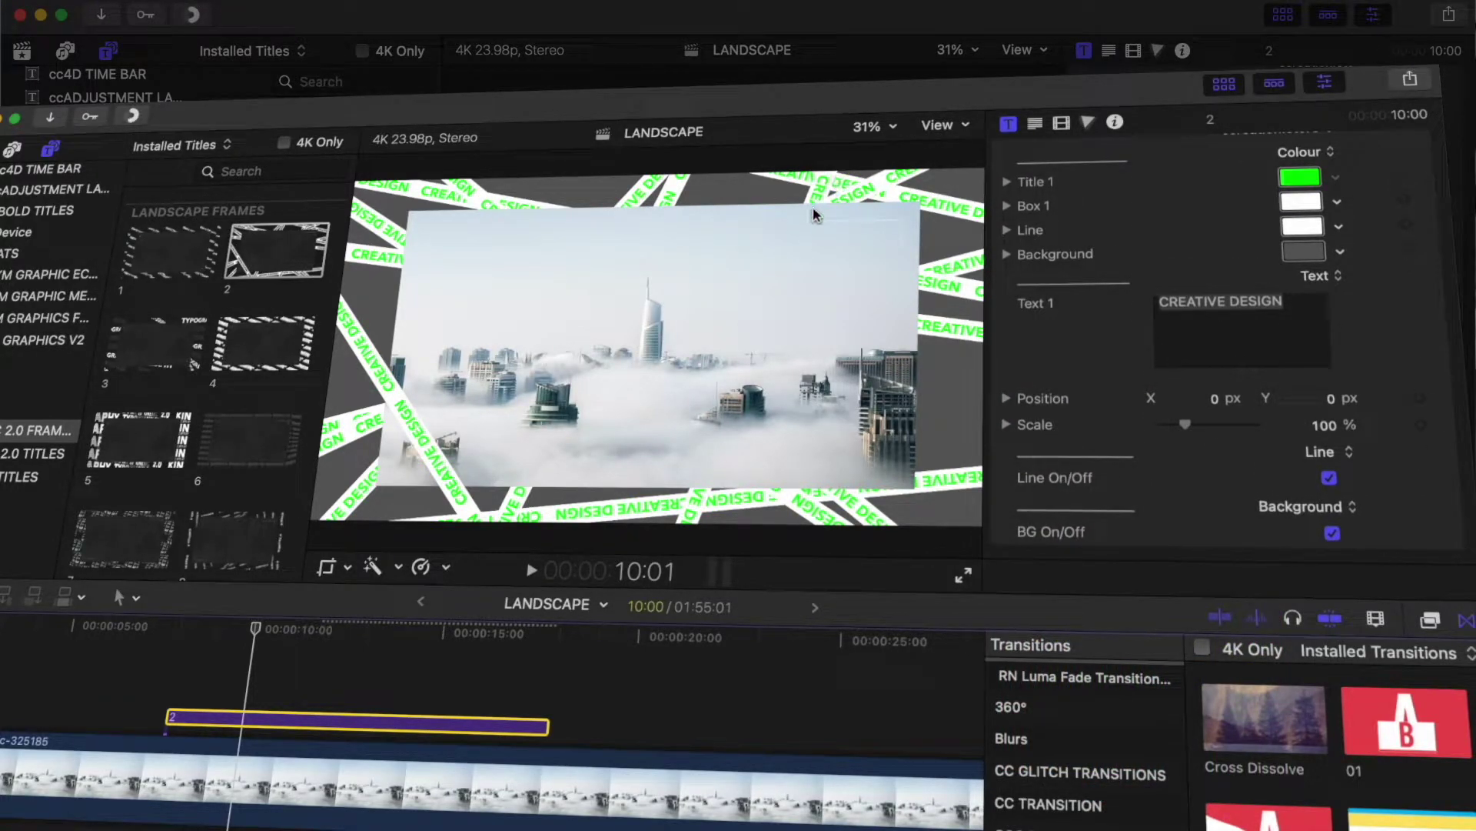
pyautogui.moveTo(1284, 299); pyautogui.dragTo(1100, 302)
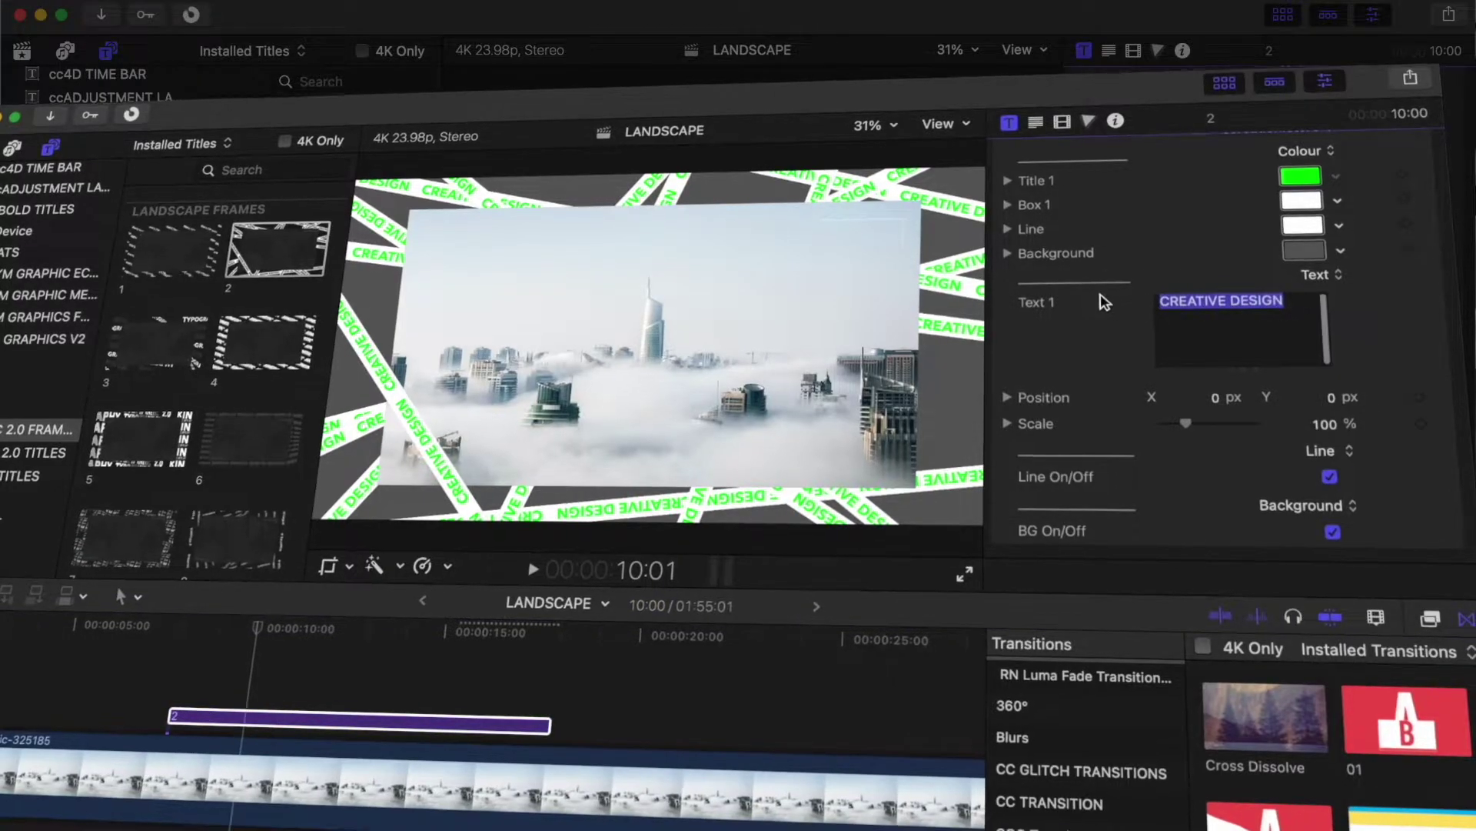
pyautogui.write('GYM')
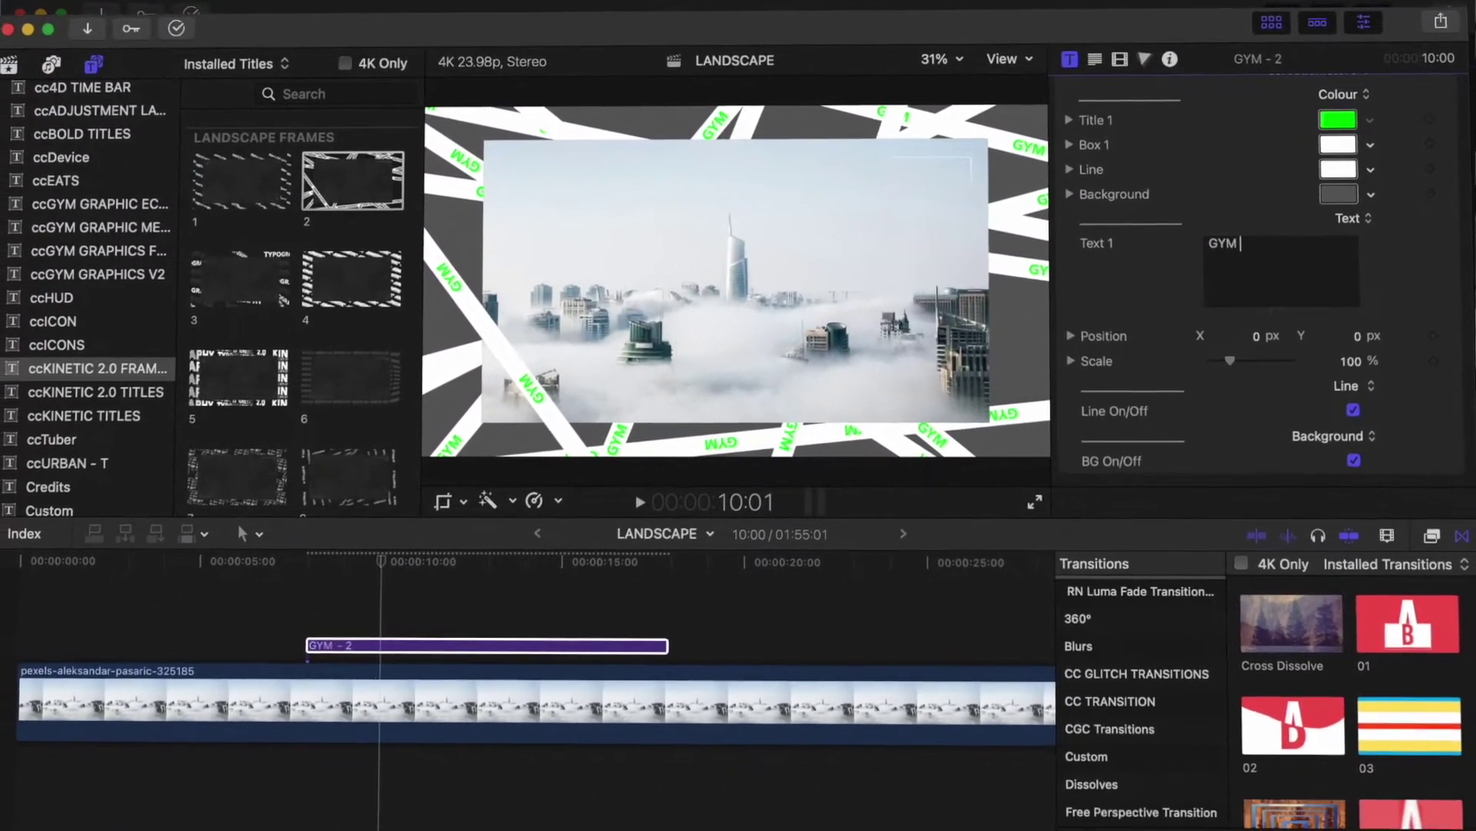
pyautogui.write(' DAY')
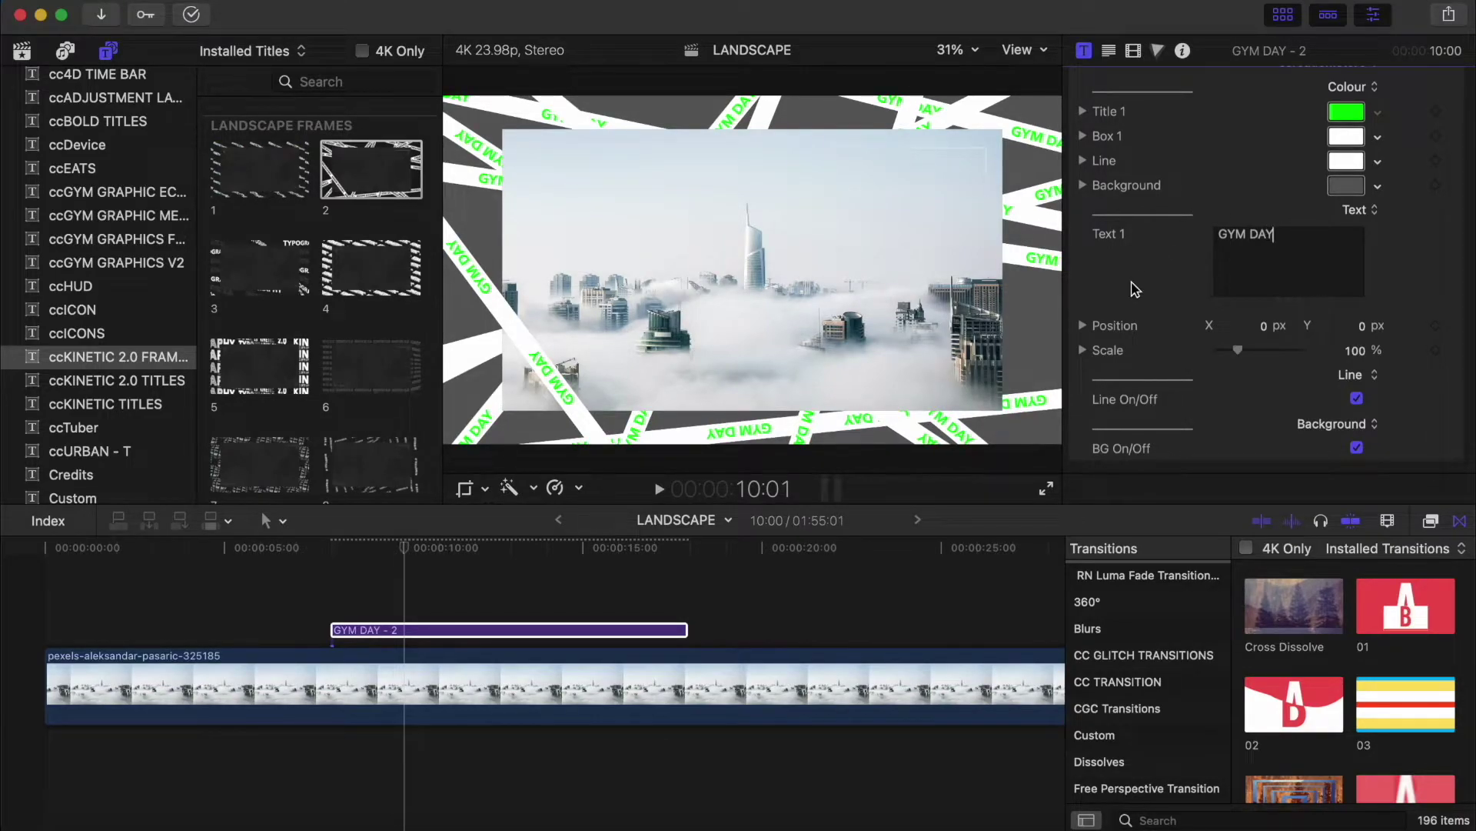
# - Adjust the frame text to position X -2.4 px, Y 0.1 px and scale 103%
pyautogui.moveTo(1269, 333); pyautogui.dragTo(1265, 326)
pyautogui.moveTo(1358, 326); pyautogui.dragTo(1361, 353)
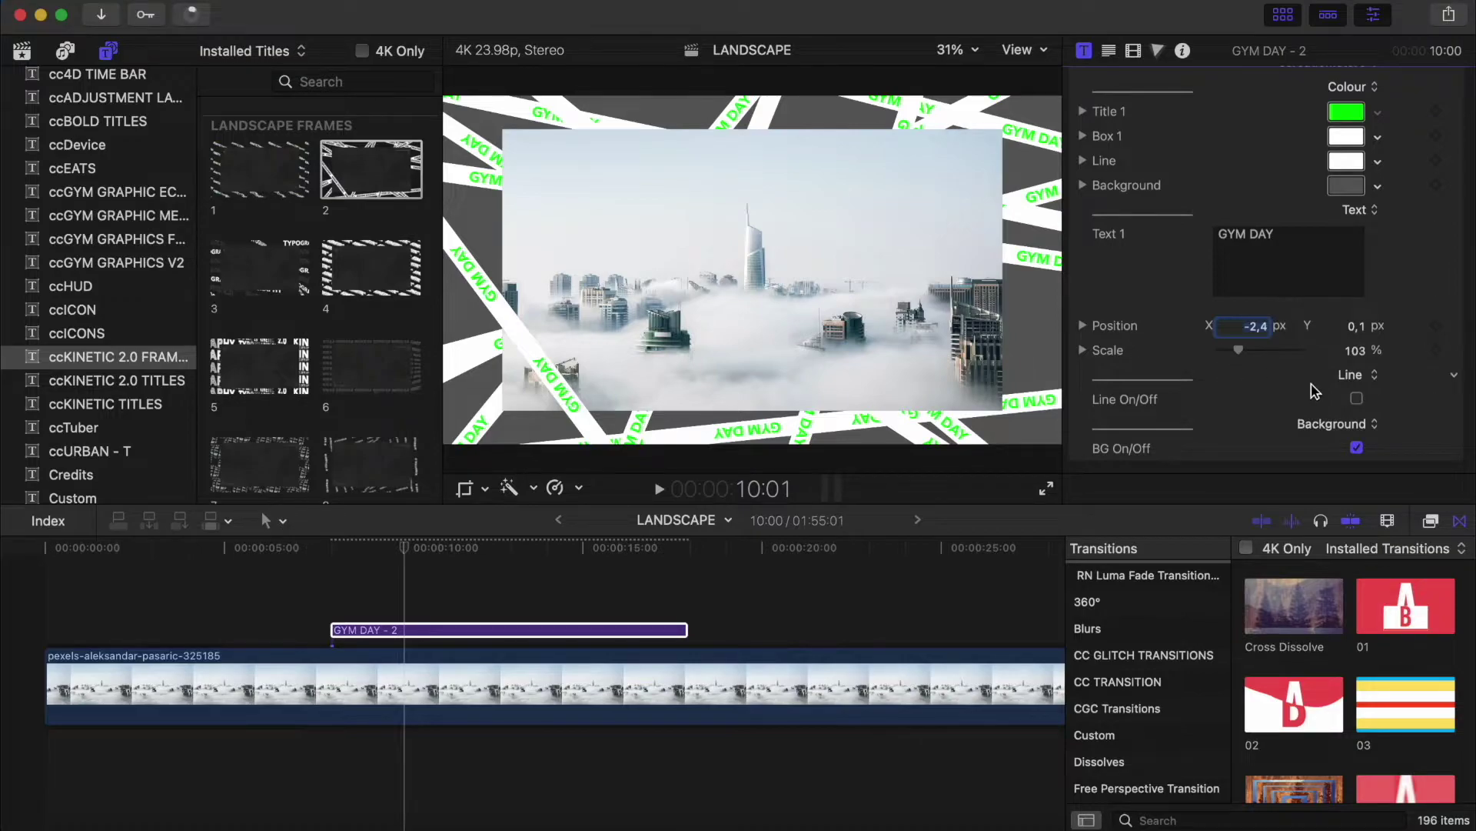
# - Try the frame without its background, and switch both the background and the line back on
pyautogui.click(1357, 448)
pyautogui.click(493, 630)
pyautogui.click(1356, 448)
pyautogui.click(1357, 398)
# - Add landscape title 2 above the city clip, after the GYM DAY frame, starting at about 20 seconds
pyautogui.scroll(-5, 288, 286)
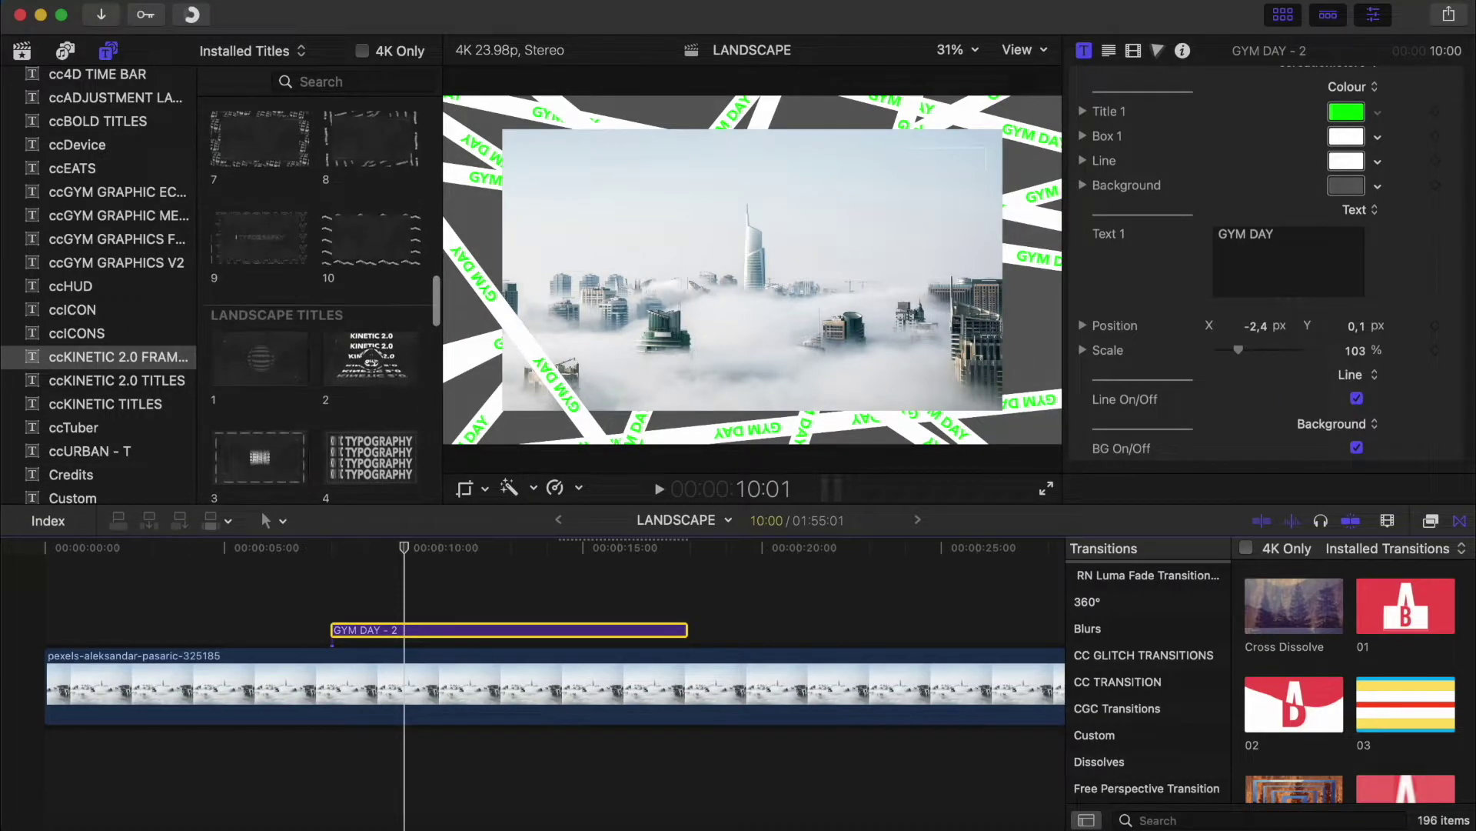
pyautogui.scroll(-3, 288, 286)
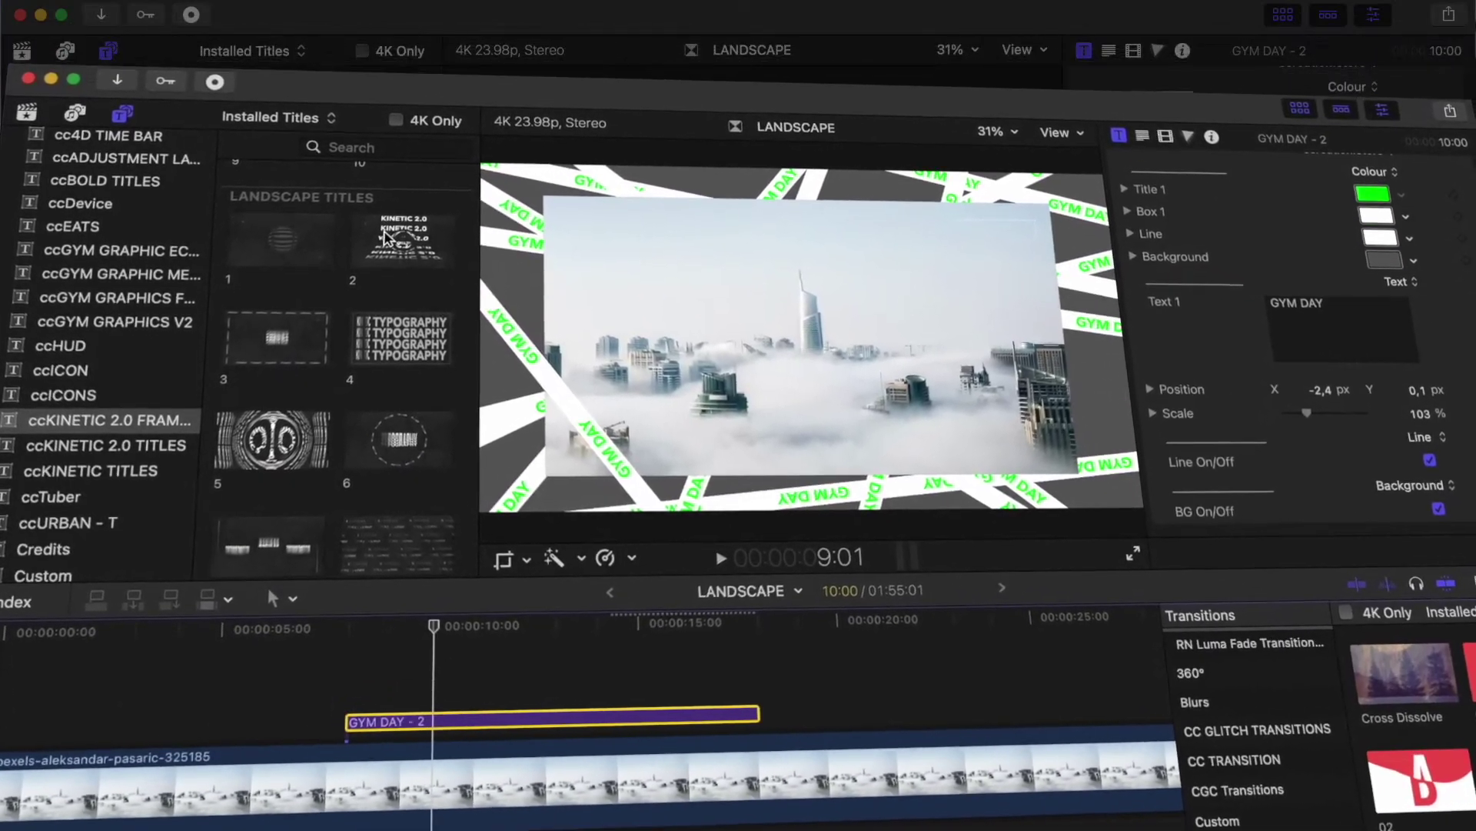
pyautogui.moveTo(398, 210); pyautogui.dragTo(425, 202)
pyautogui.moveTo(464, 278); pyautogui.dragTo(909, 712)
# - Play the newly added KINETIC 2.0 title from its start to preview the animation
pyautogui.hscroll(10, 845, 715)
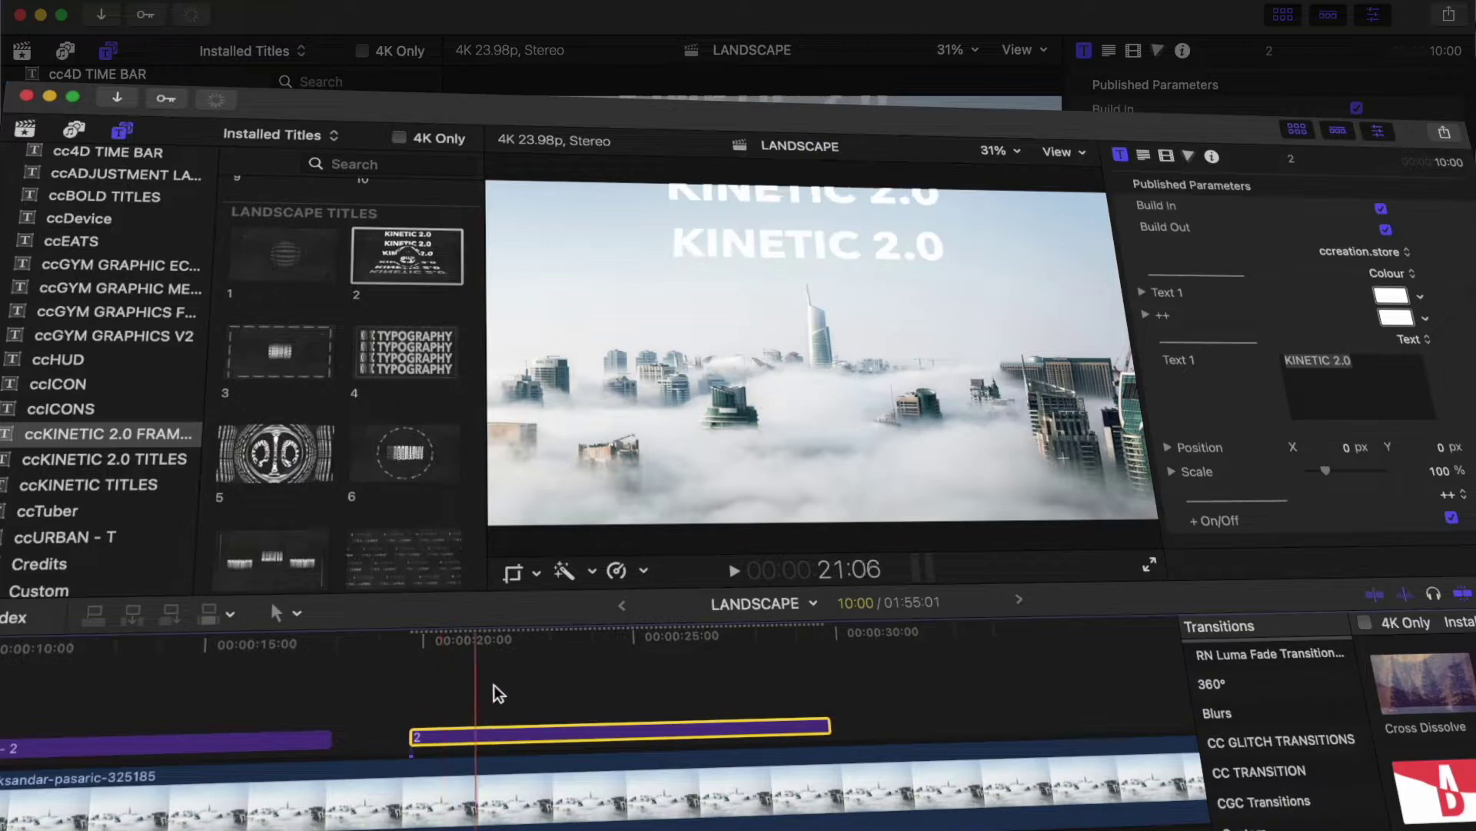
pyautogui.click(421, 696)
pyautogui.press('space')
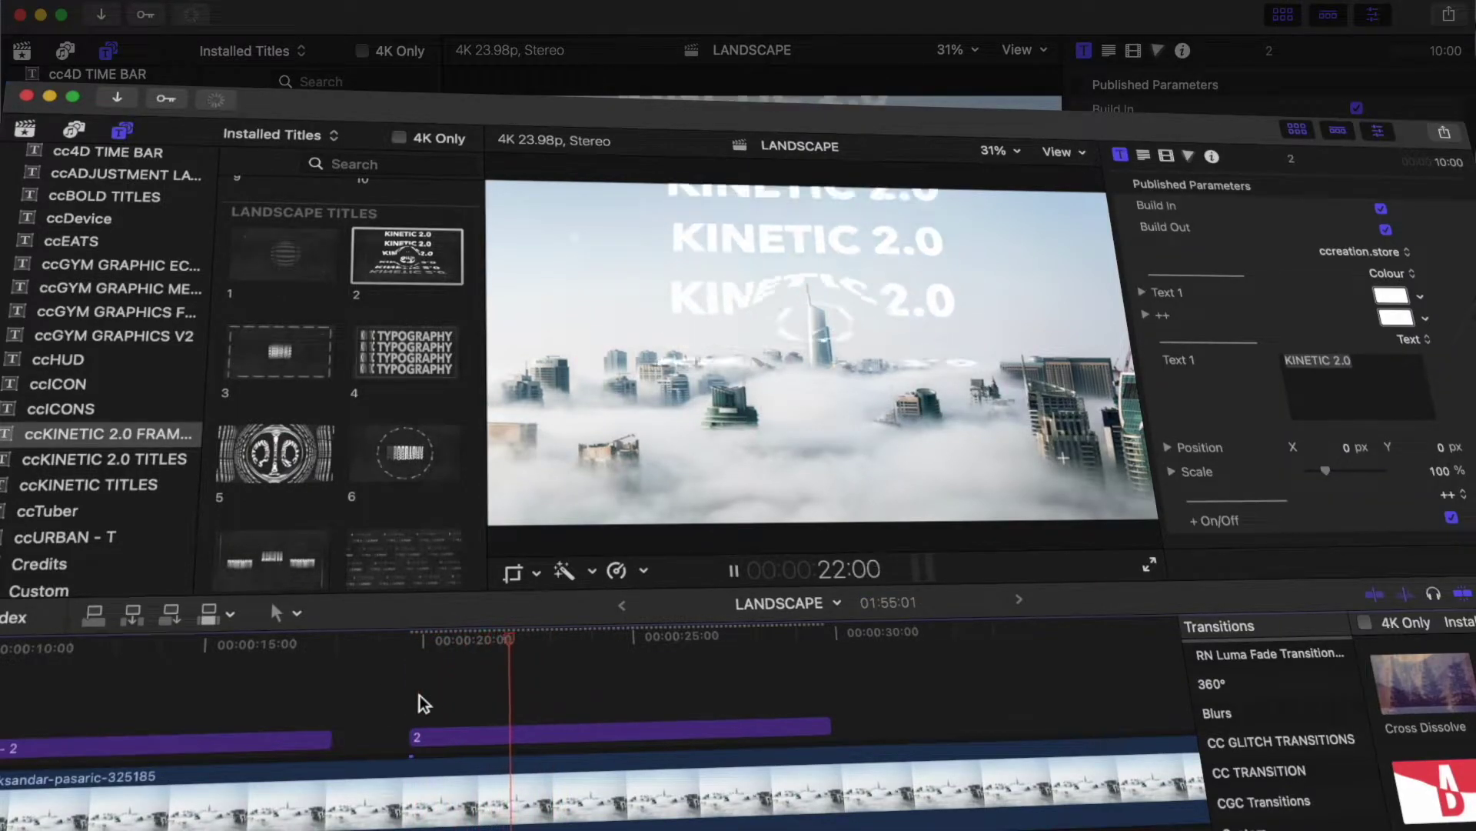
# - Stop playback partway through landscape title 2 and change its Text 1 colour to blue
pyautogui.click(430, 731)
pyautogui.press('space')
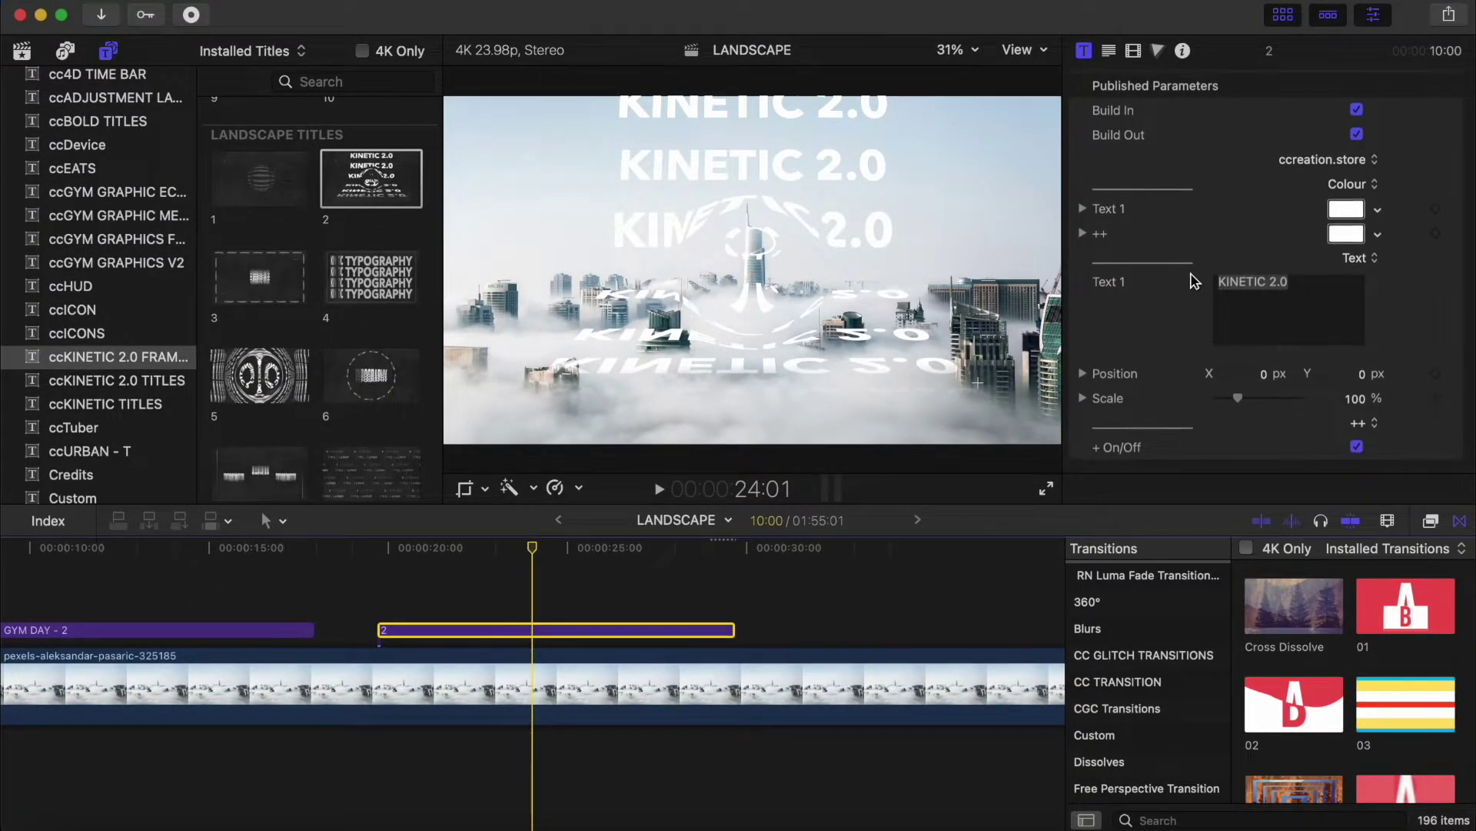
pyautogui.click(1356, 210)
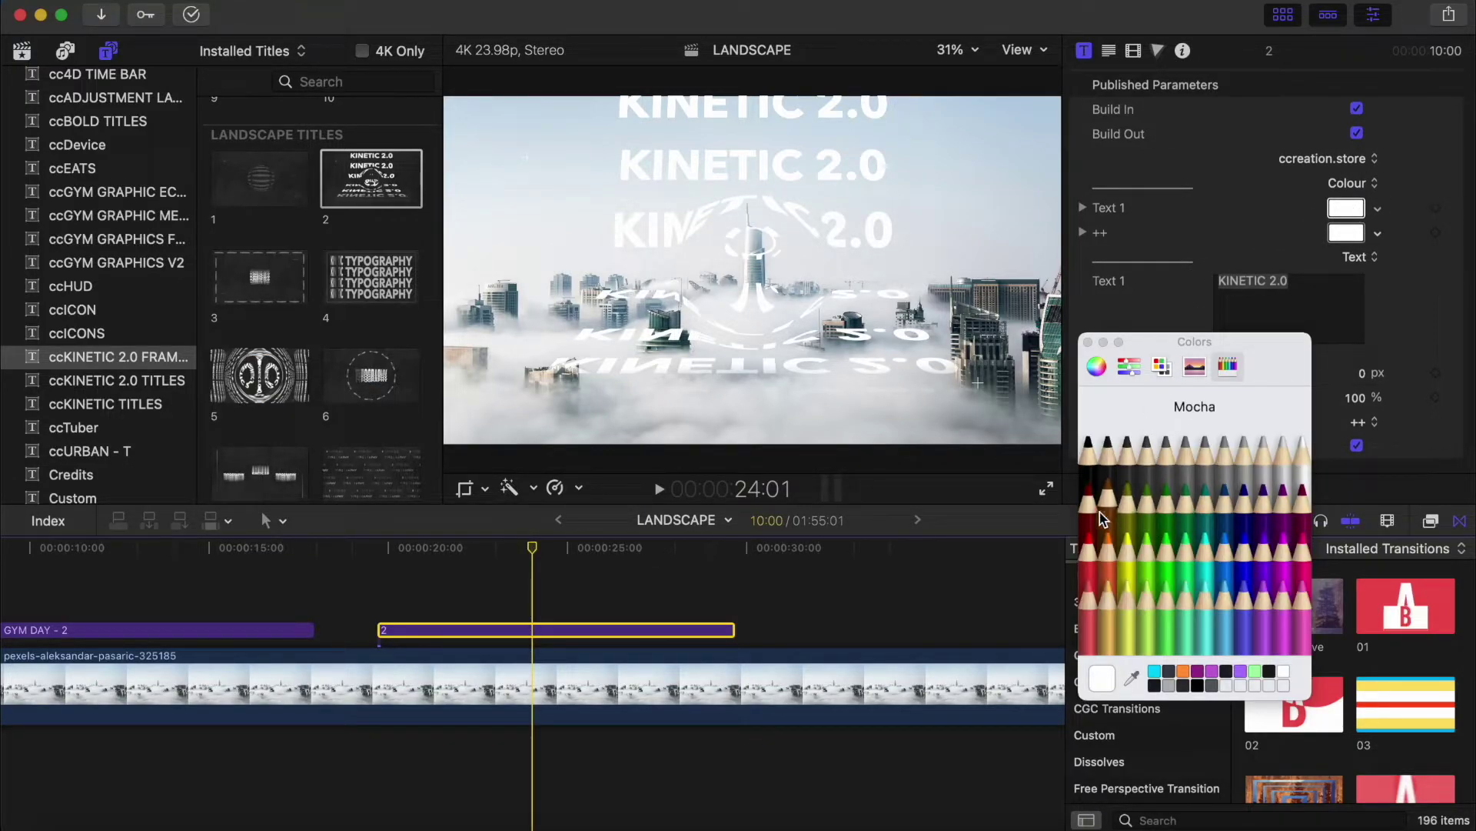
pyautogui.click(1227, 578)
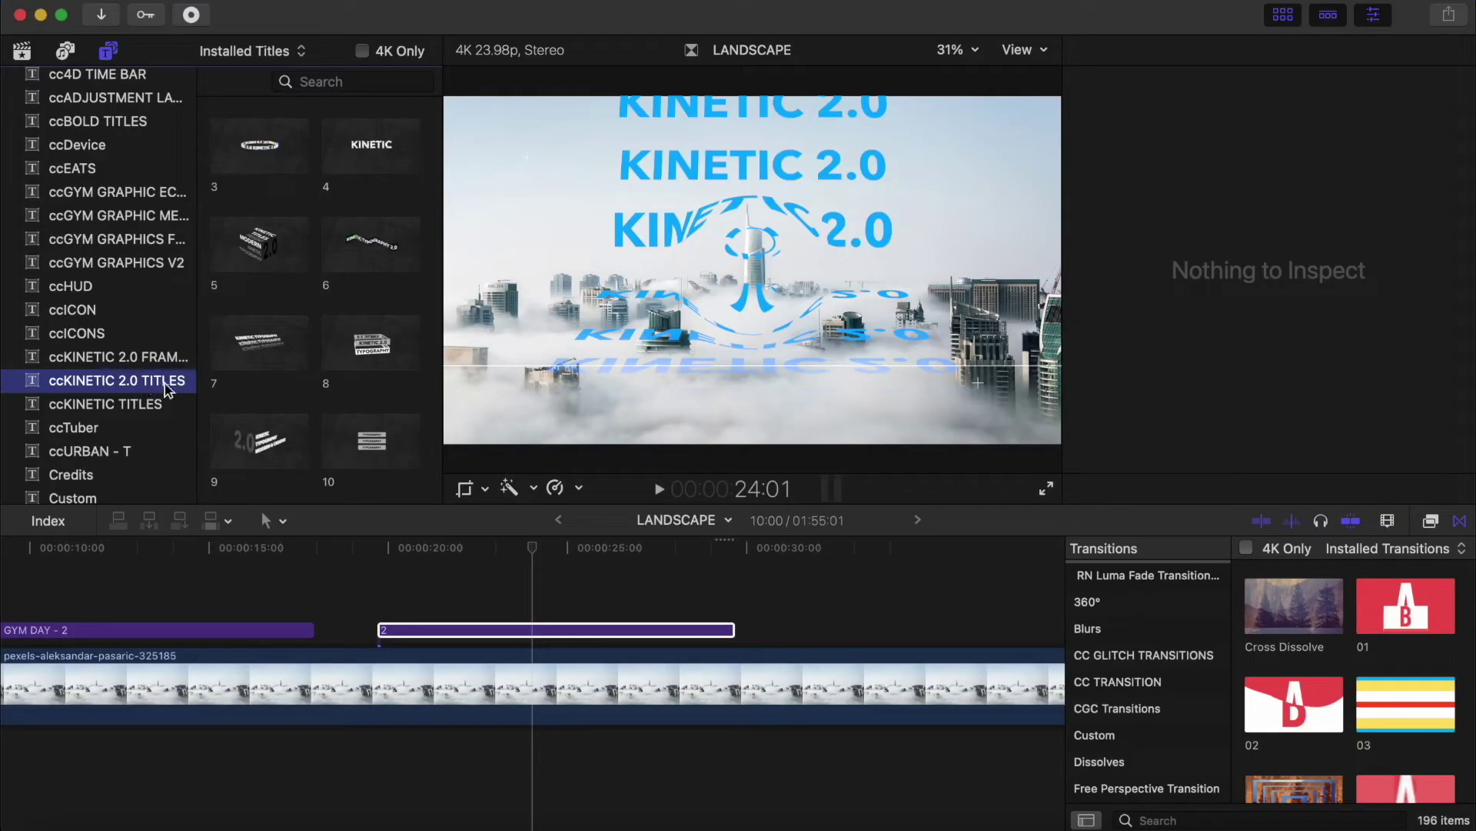
# - Add title 3 from the ccKINETIC 2.0 TITLES category above the city clip, starting at about 30:15
pyautogui.scroll(3, 339, 261)
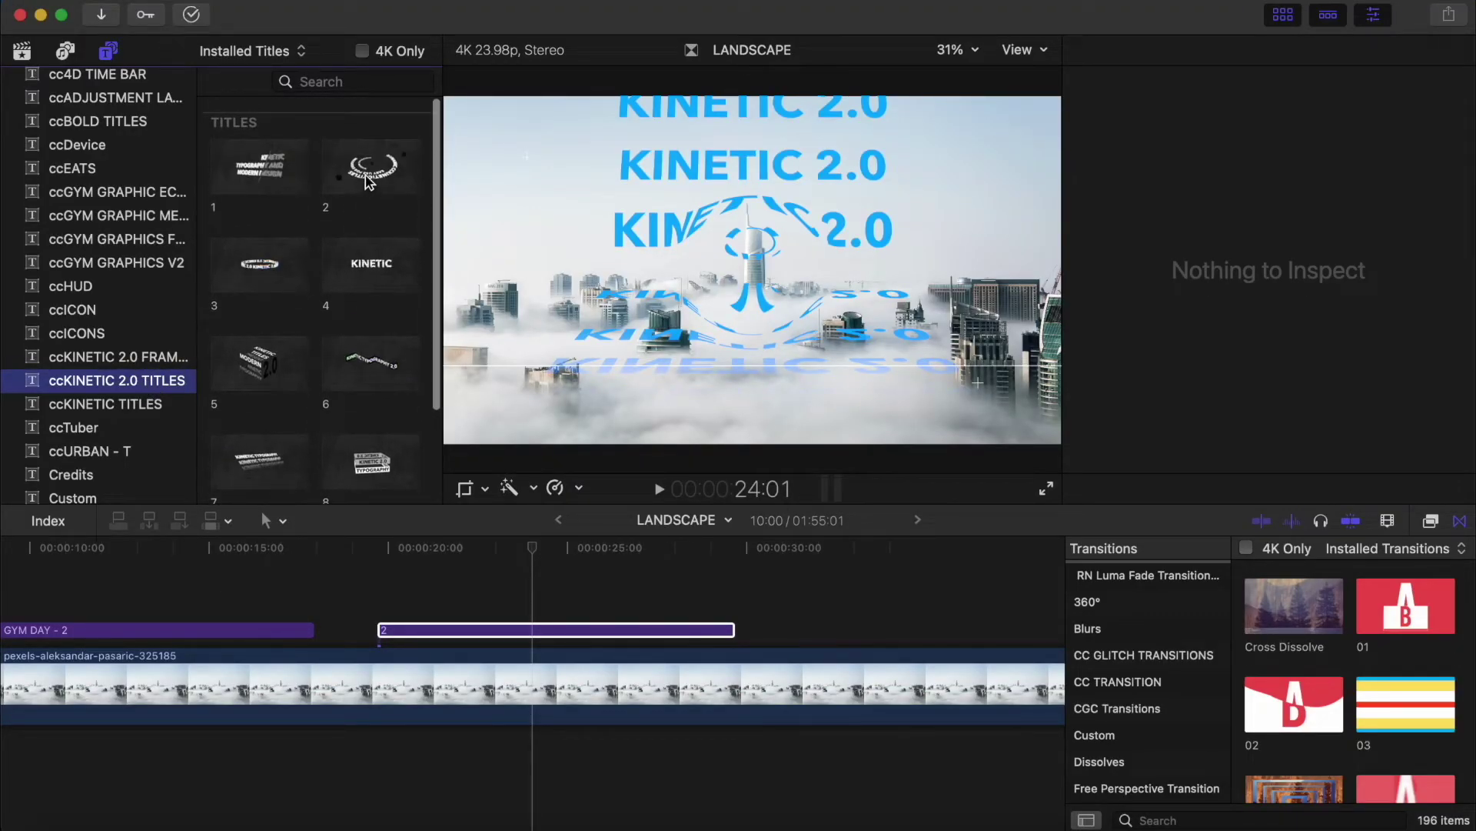
pyautogui.scroll(-1, 231, 243)
pyautogui.moveTo(231, 243); pyautogui.dragTo(778, 619)
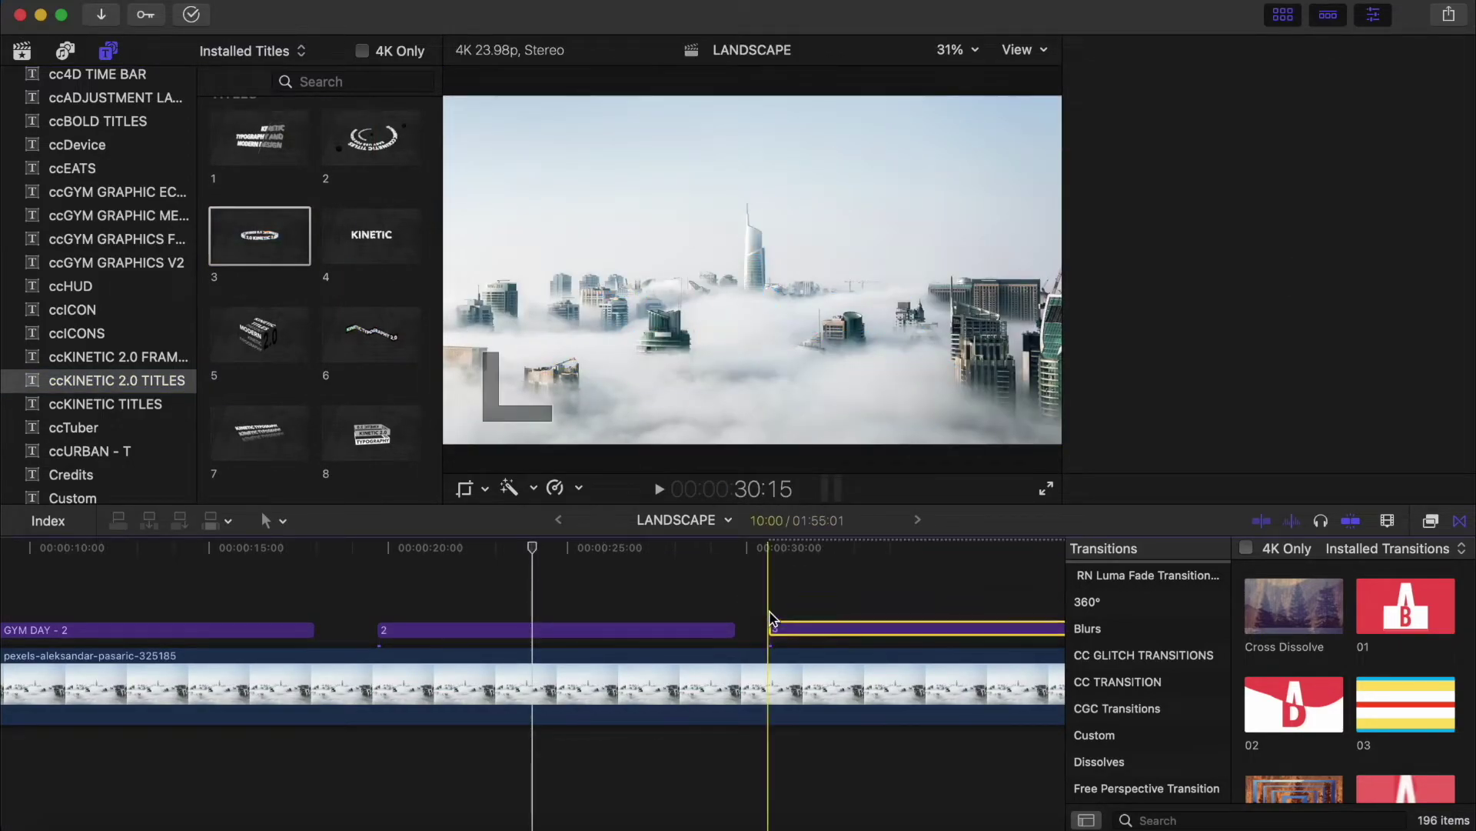
# - Play title 3 from its start to preview the rotating ring of text, stopping at about 33:20
pyautogui.hscroll(5, 767, 615)
pyautogui.click(333, 597)
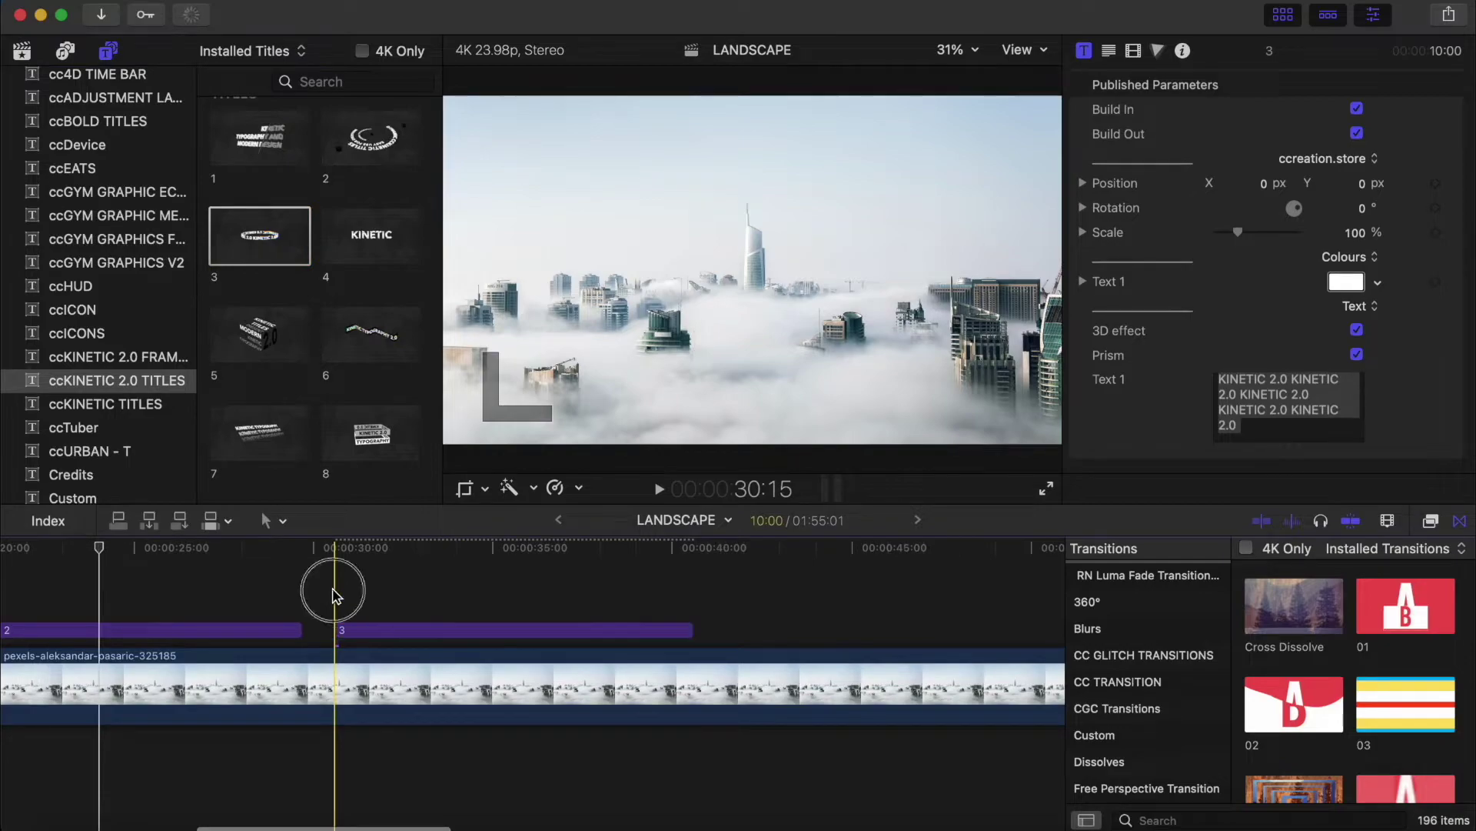
pyautogui.press('space')
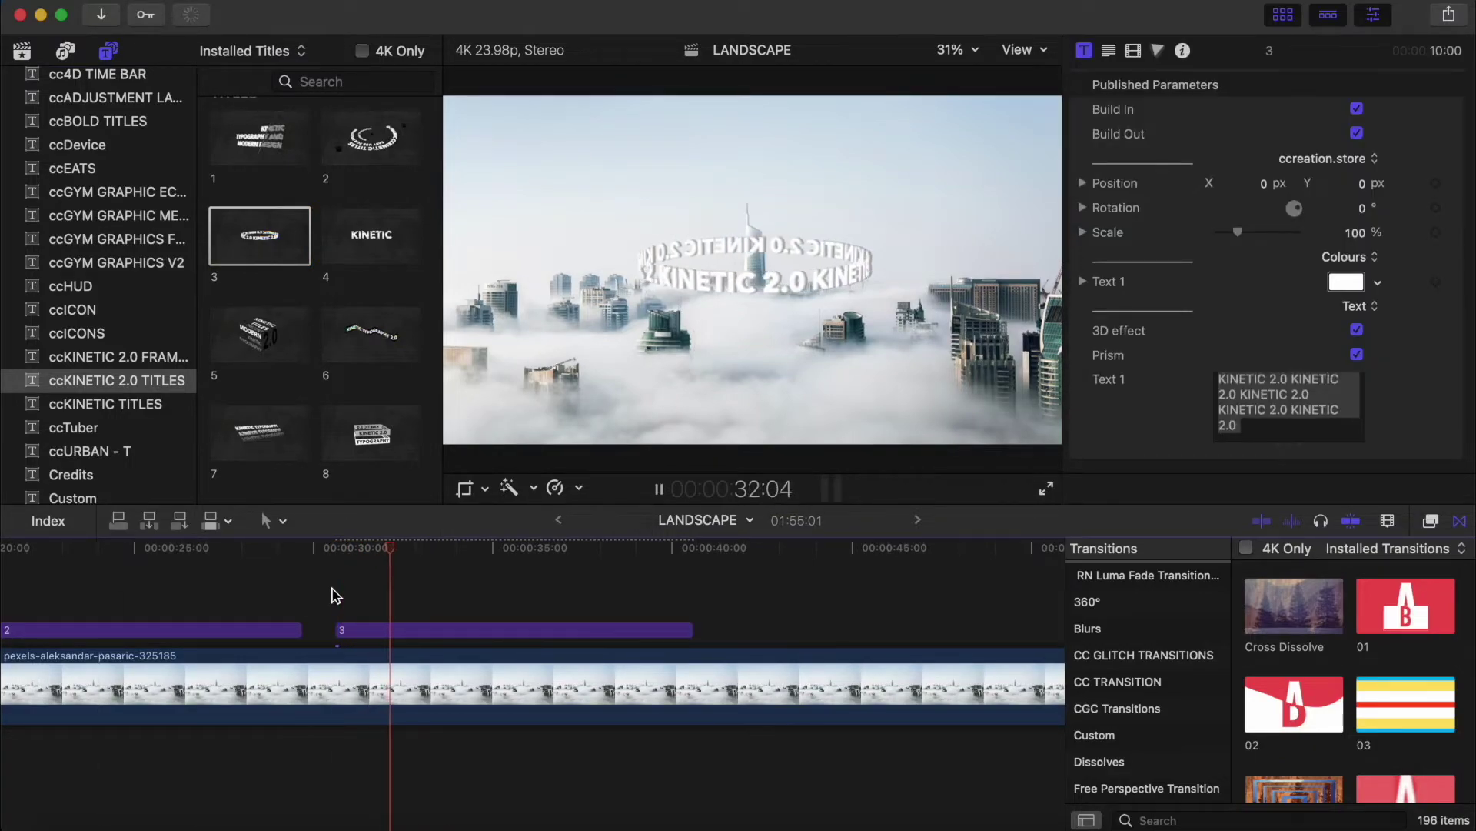
pyautogui.press('space')
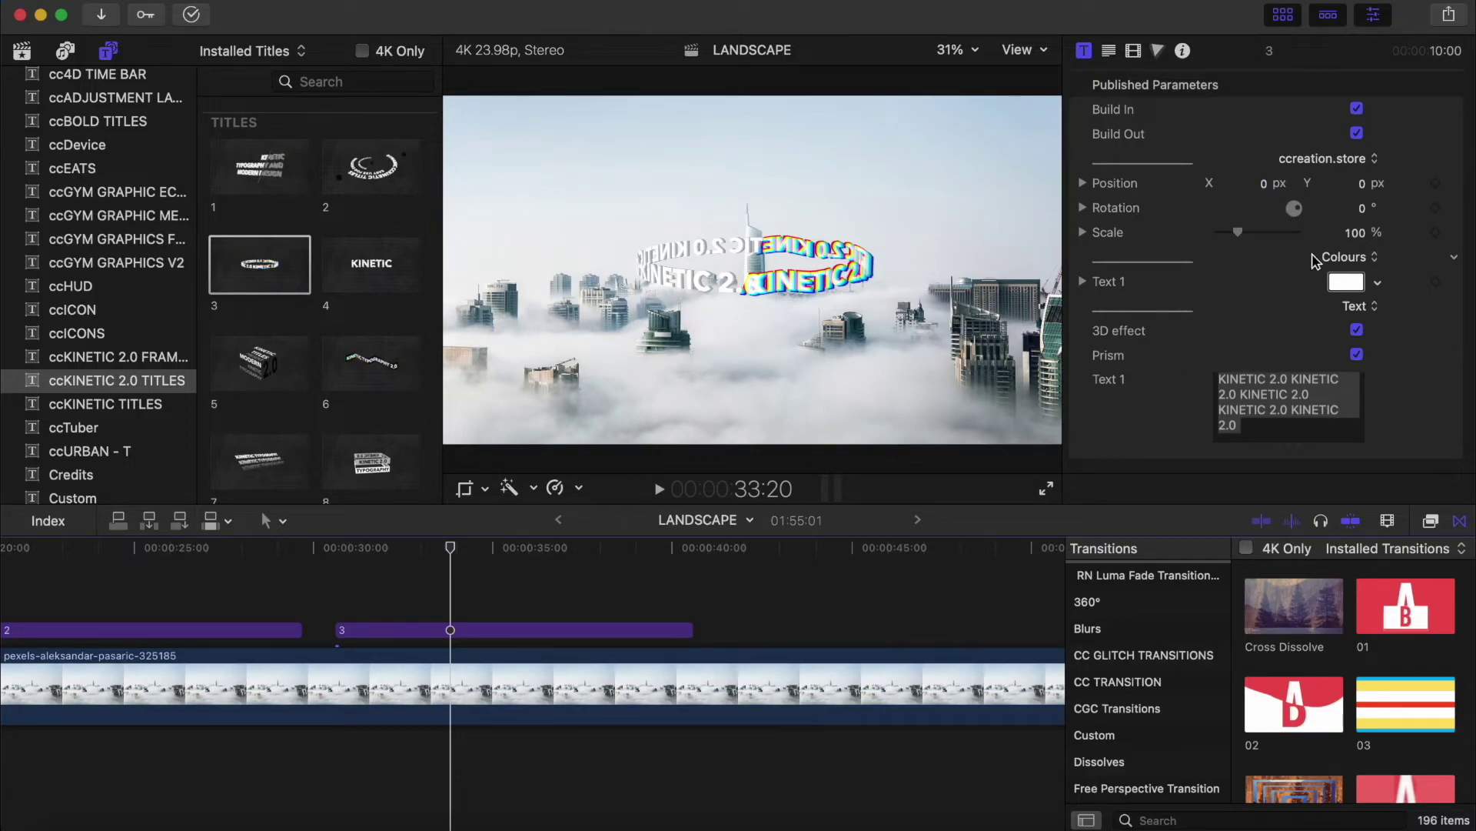
# - Set the rotation of title 3 to -90°
pyautogui.moveTo(1357, 217); pyautogui.dragTo(1355, 212)
pyautogui.click(1357, 209)
pyautogui.press('Return')
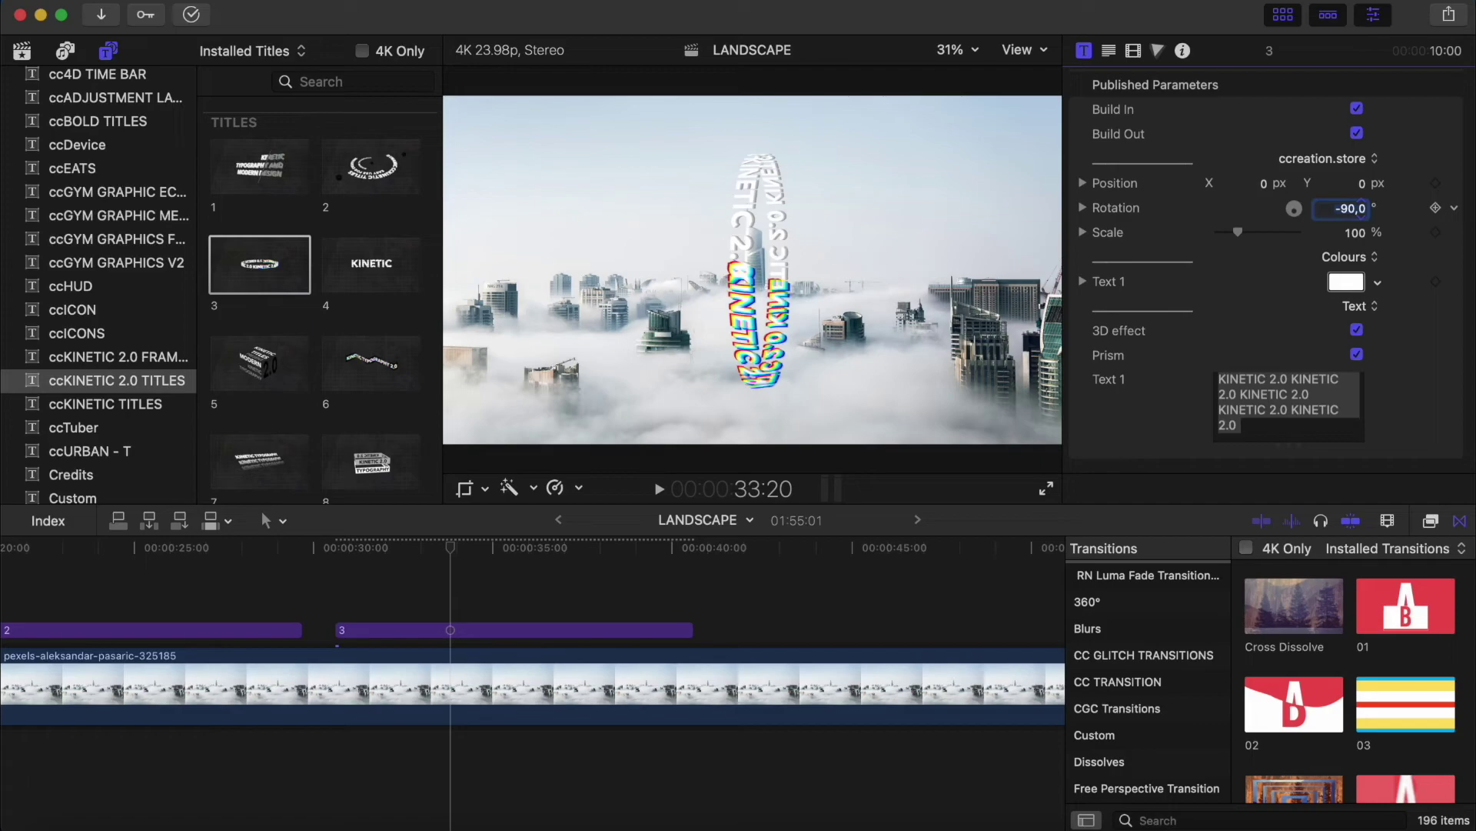
# - Change the Text 1 colour of title 3 to Aqua and close the colour picker
pyautogui.click(1346, 283)
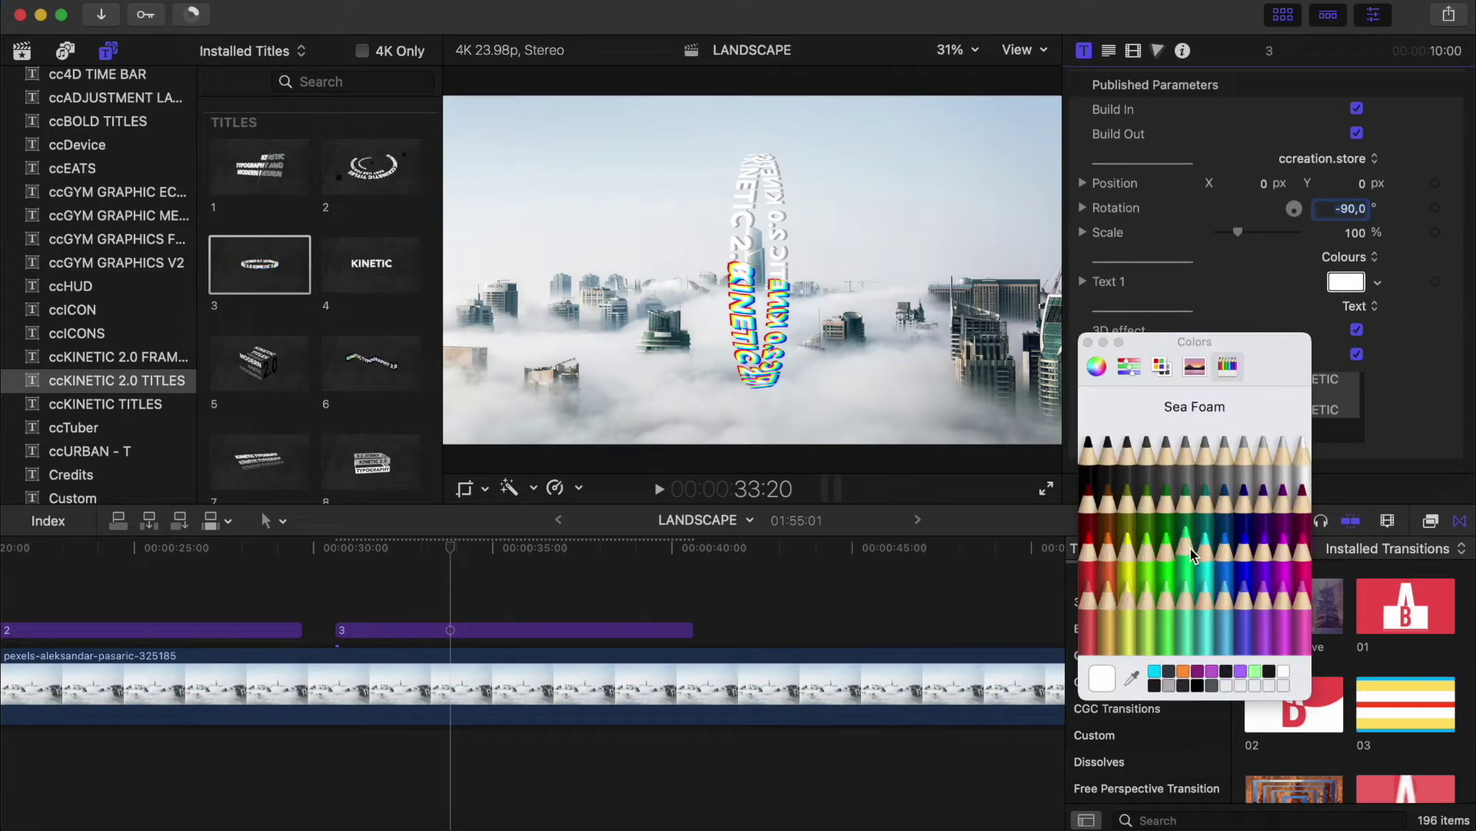
pyautogui.click(1224, 564)
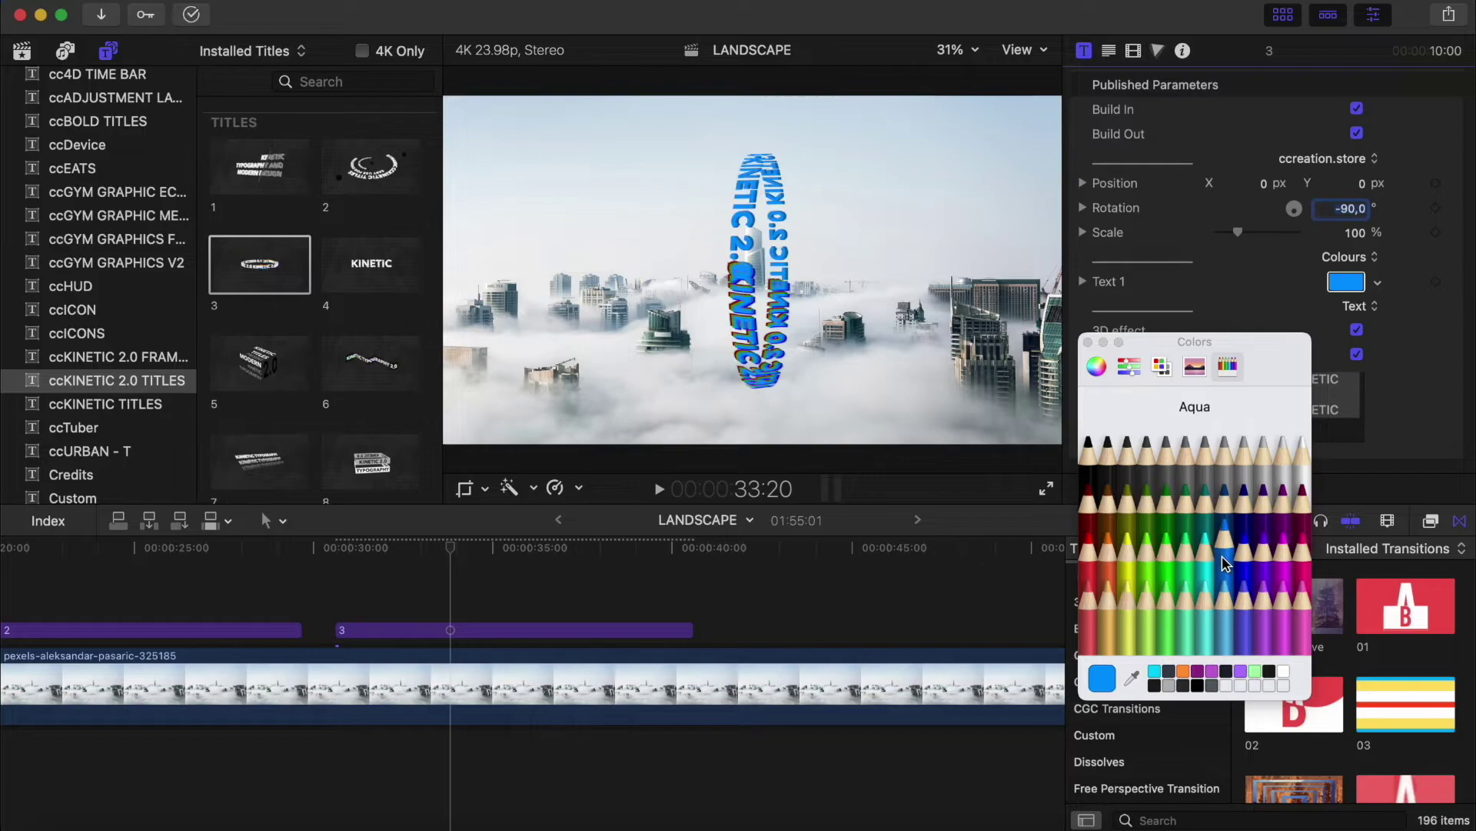
pyautogui.click(1099, 346)
pyautogui.click(1089, 342)
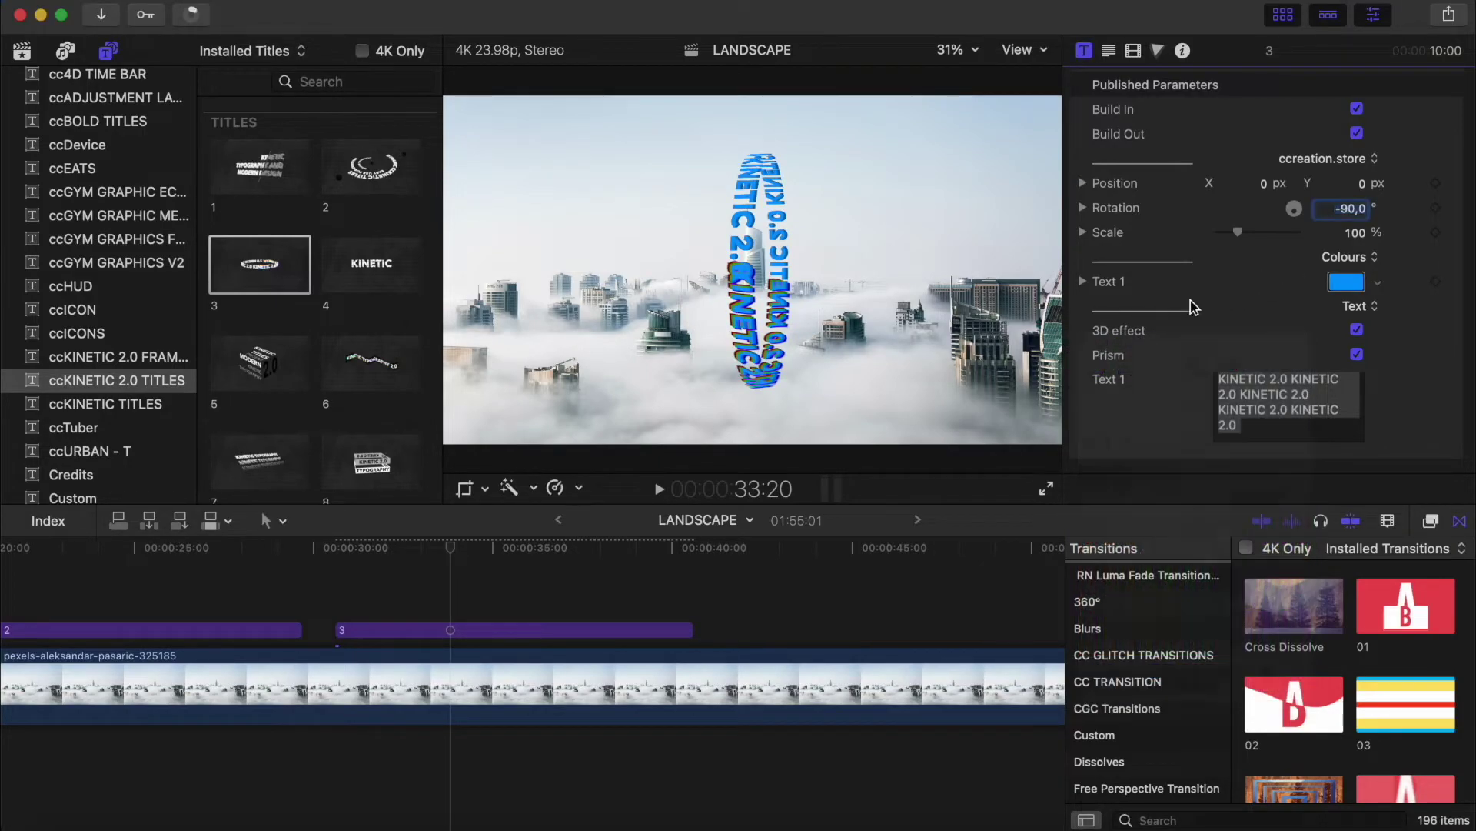
# - Set the rotation of title 3 back to 0°
pyautogui.write('0')
pyautogui.press('Return')
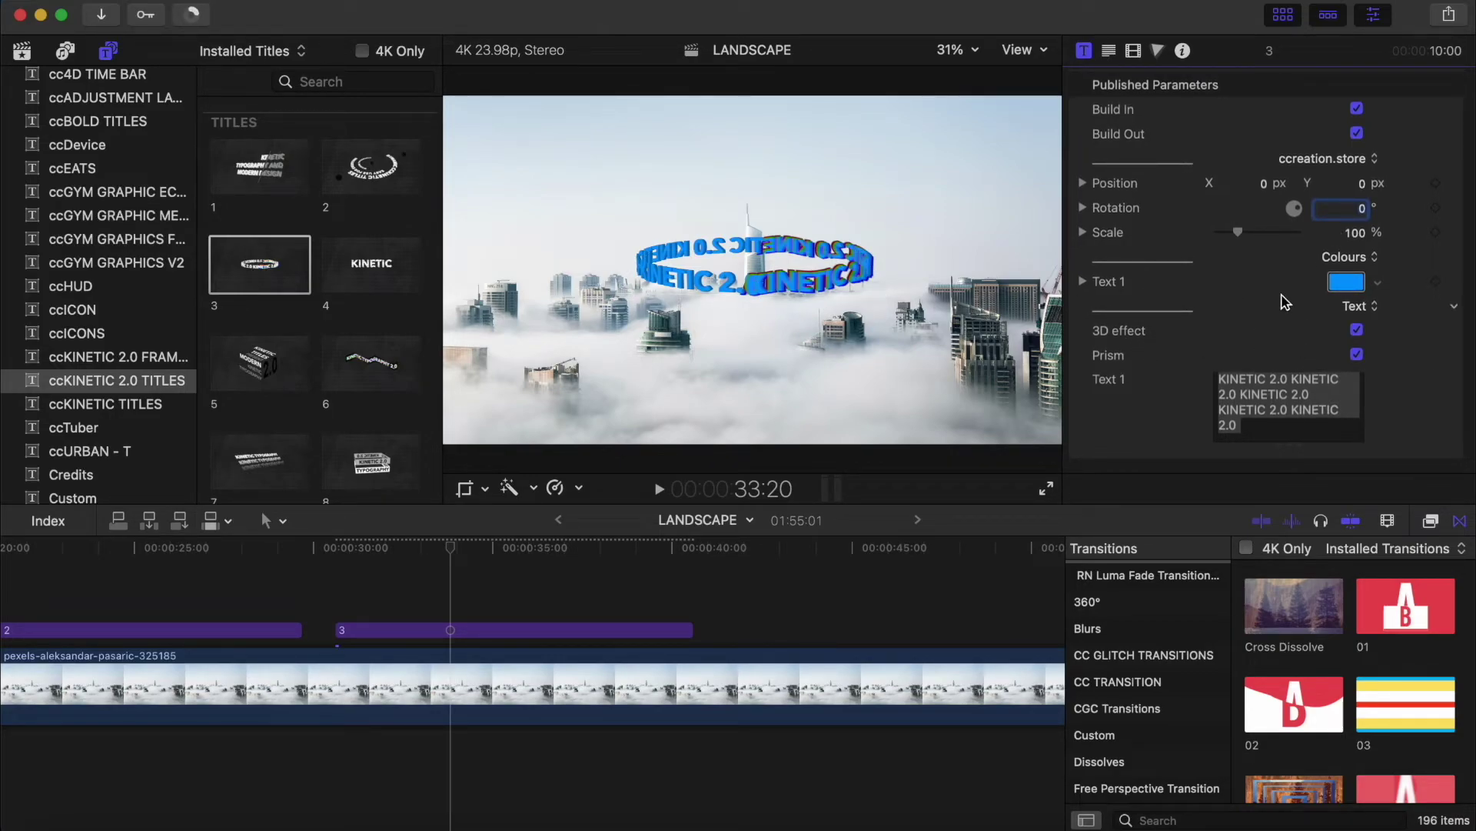
# - Try title 3 without its 3D effect and without its prism effect, switching each back on
pyautogui.click(1358, 330)
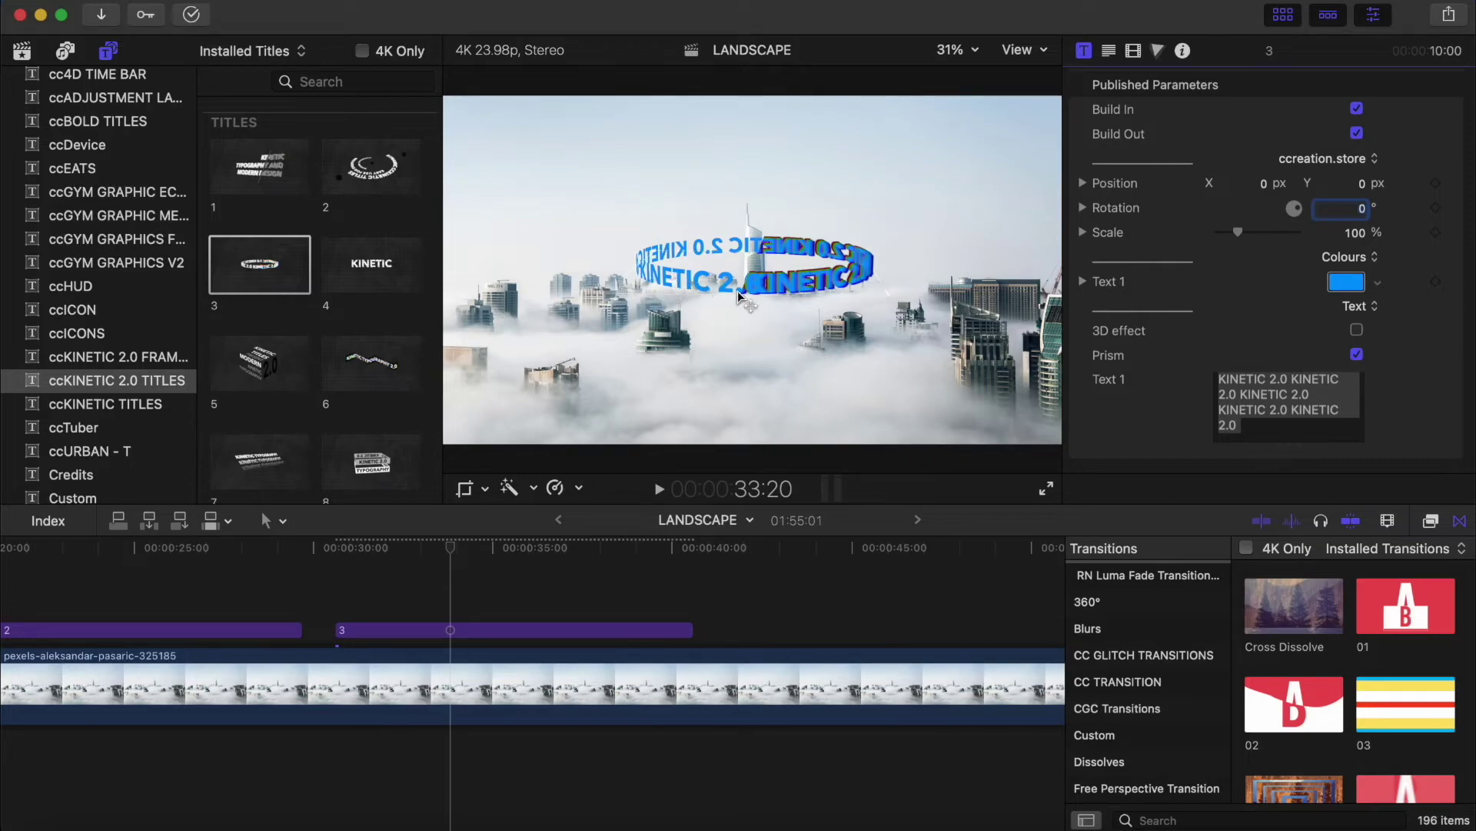
pyautogui.click(1357, 331)
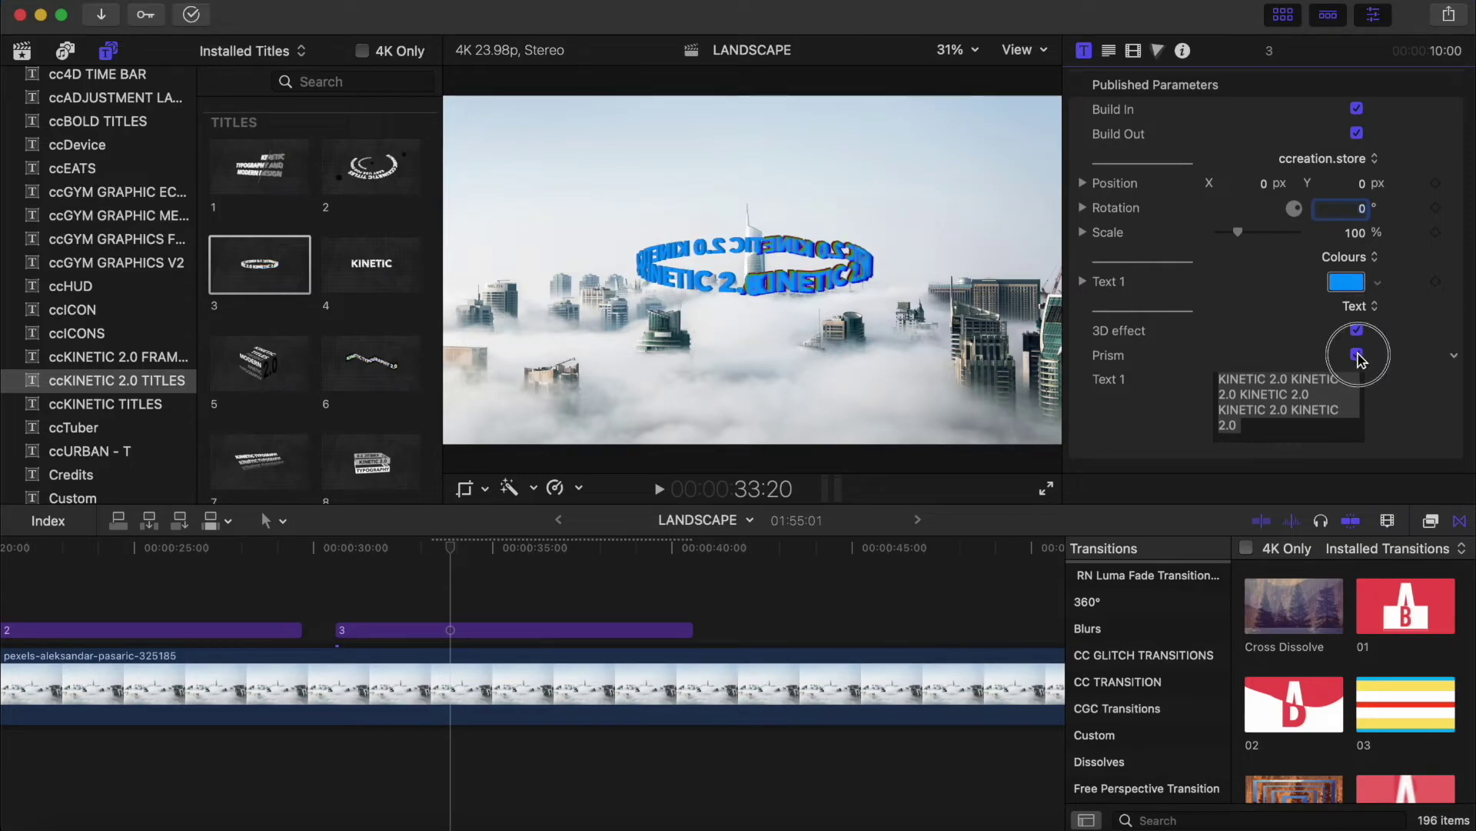
pyautogui.click(1358, 354)
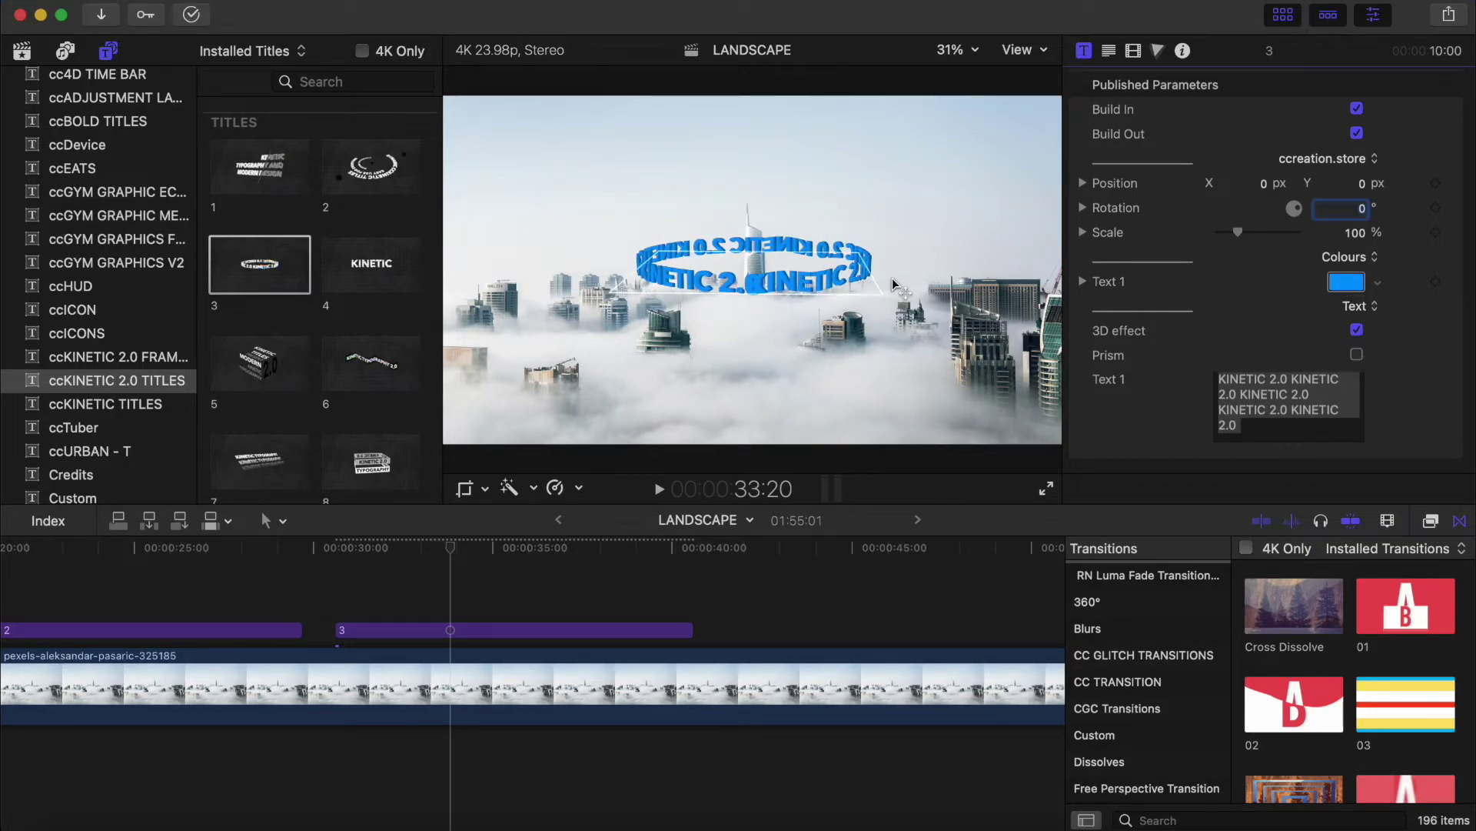
pyautogui.click(1356, 353)
pyautogui.click(1357, 354)
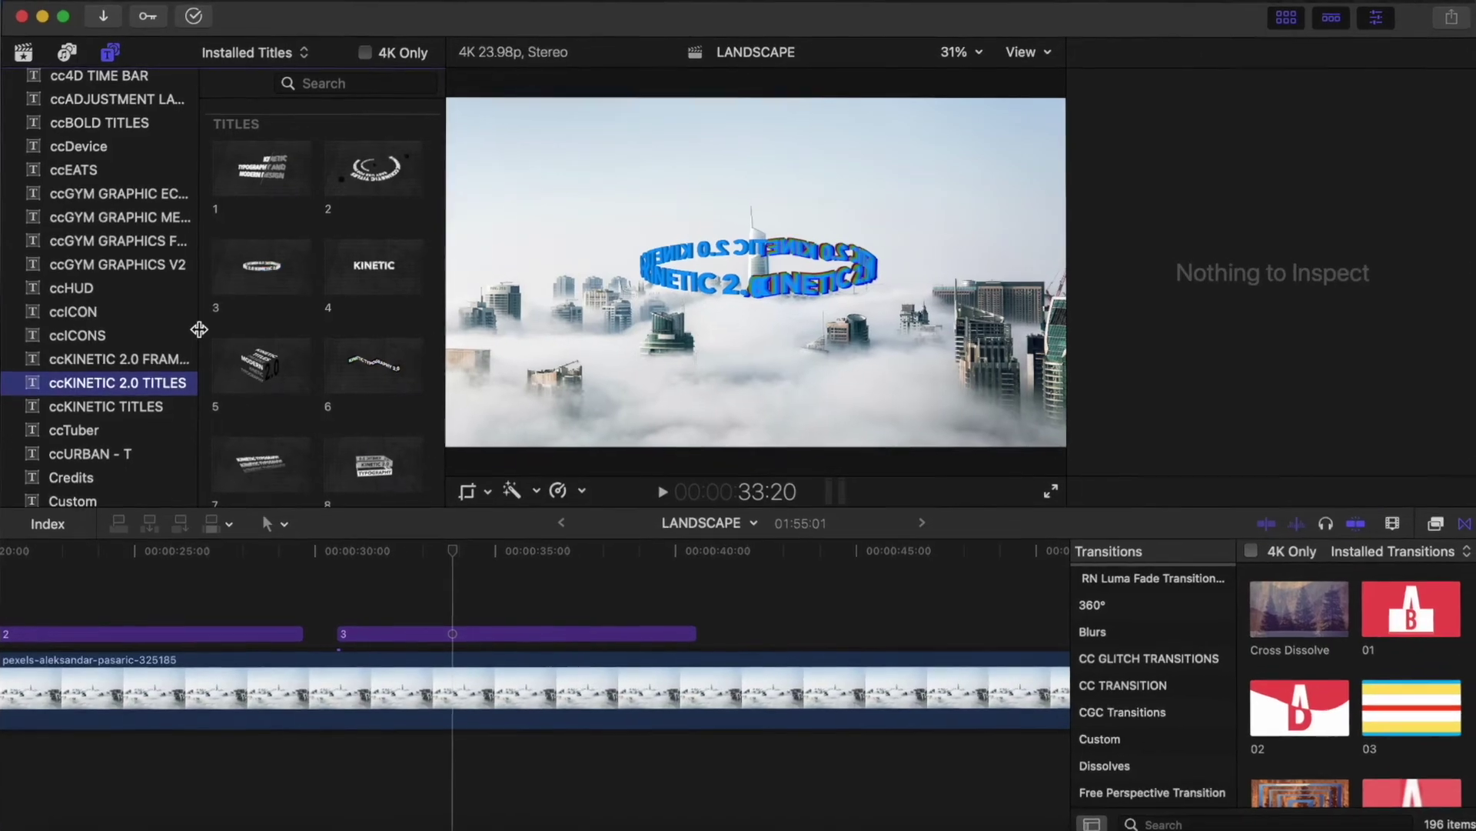
# - Browse the ccKINETIC 2.0 frames and titles categories, looking through the 4/5 frames, 4/5 titles, landscape frames and standard titles
pyautogui.click(117, 356)
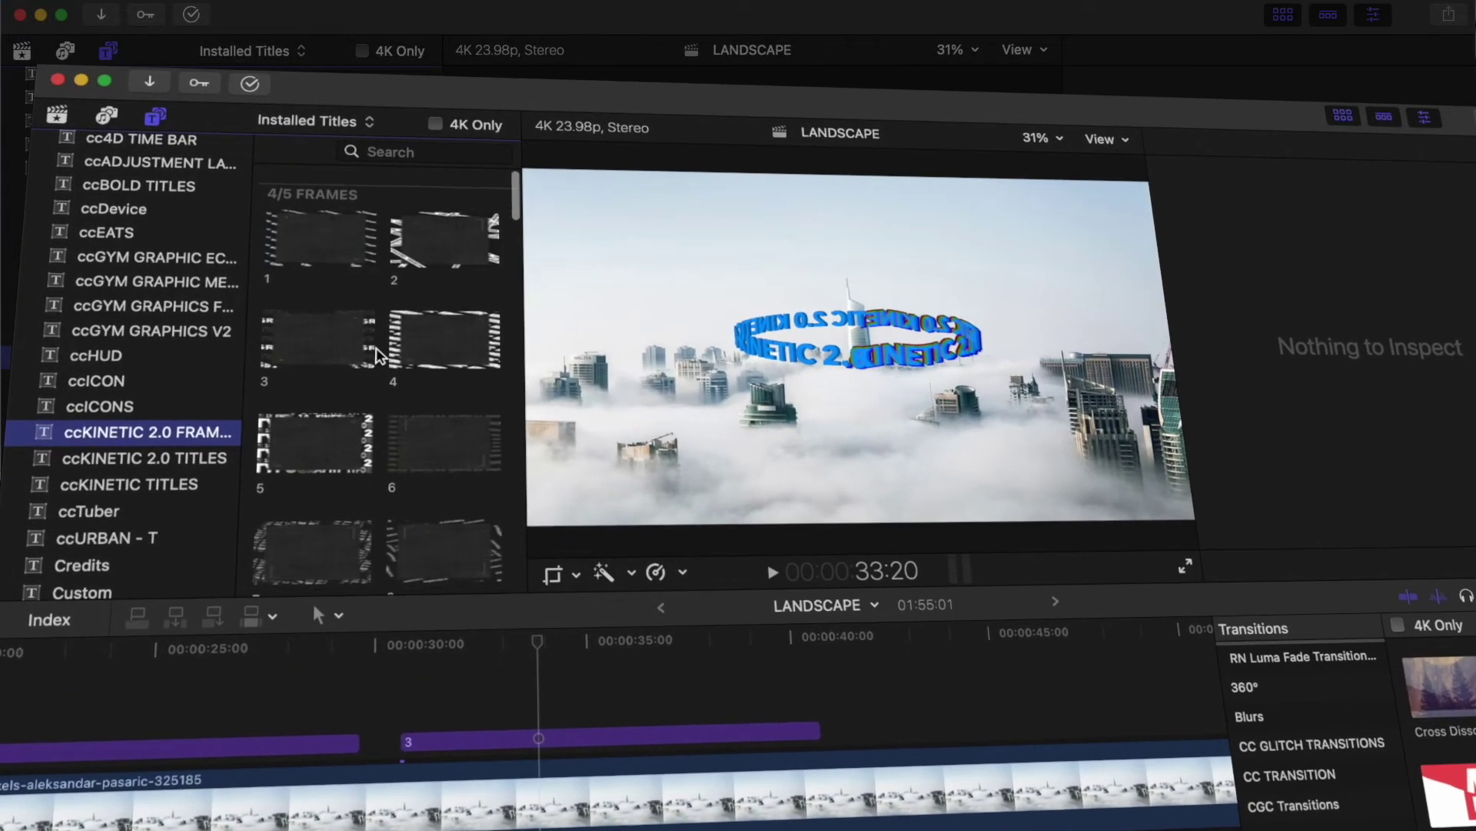
pyautogui.scroll(-5, 369, 346)
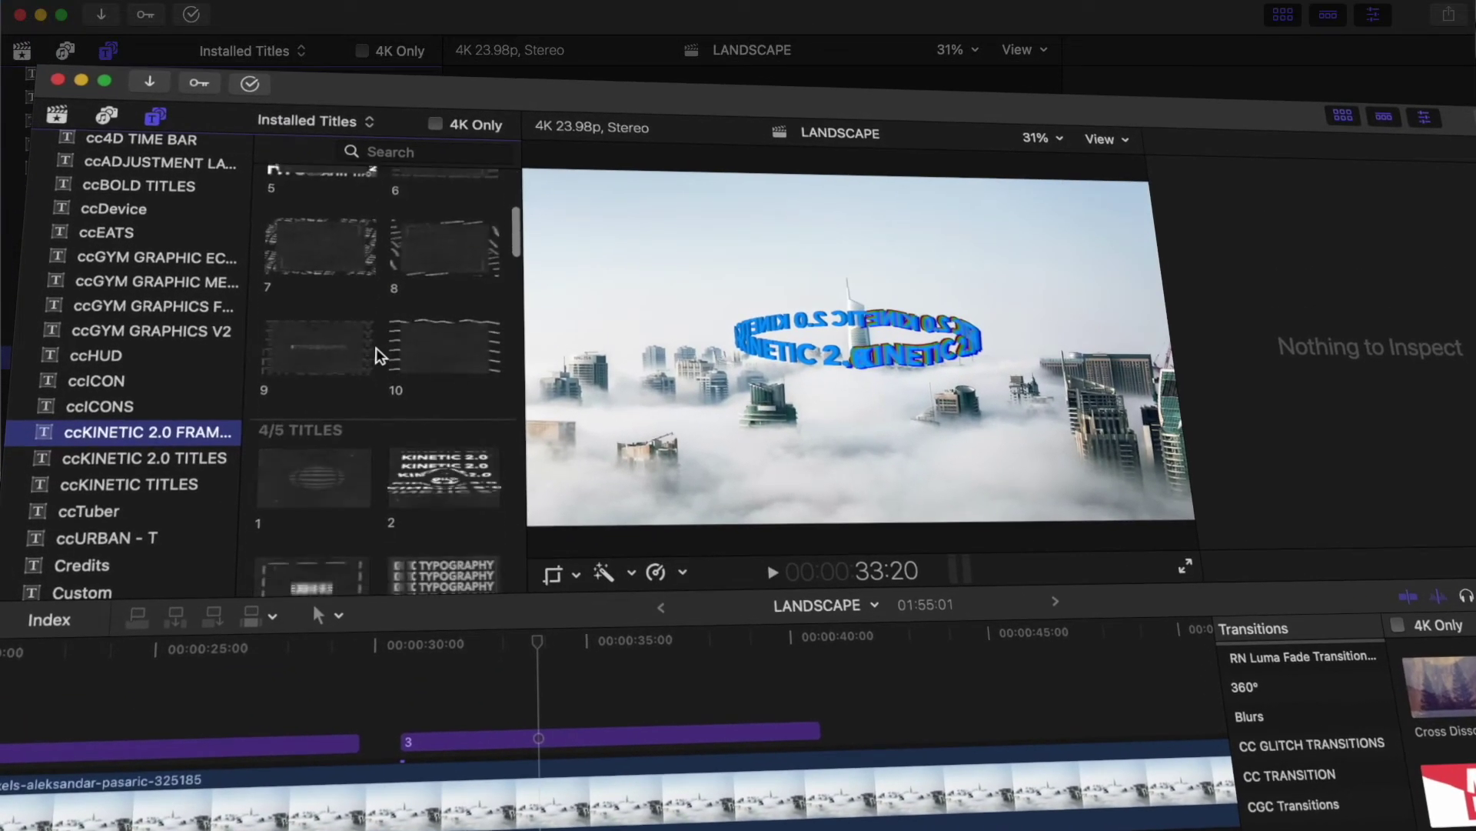
pyautogui.scroll(-5, 376, 355)
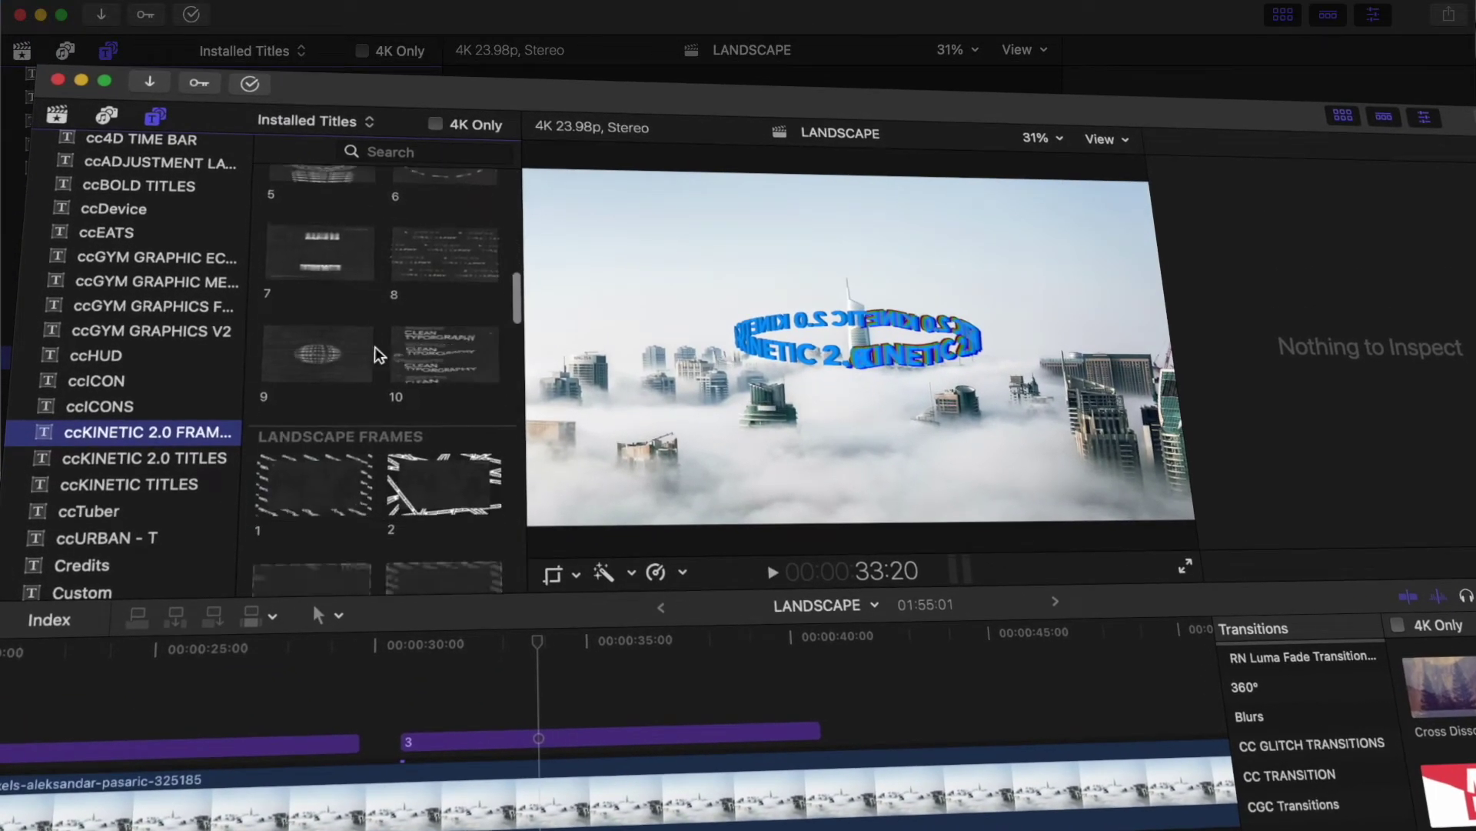
pyautogui.scroll(-1, 376, 355)
pyautogui.press('Down')
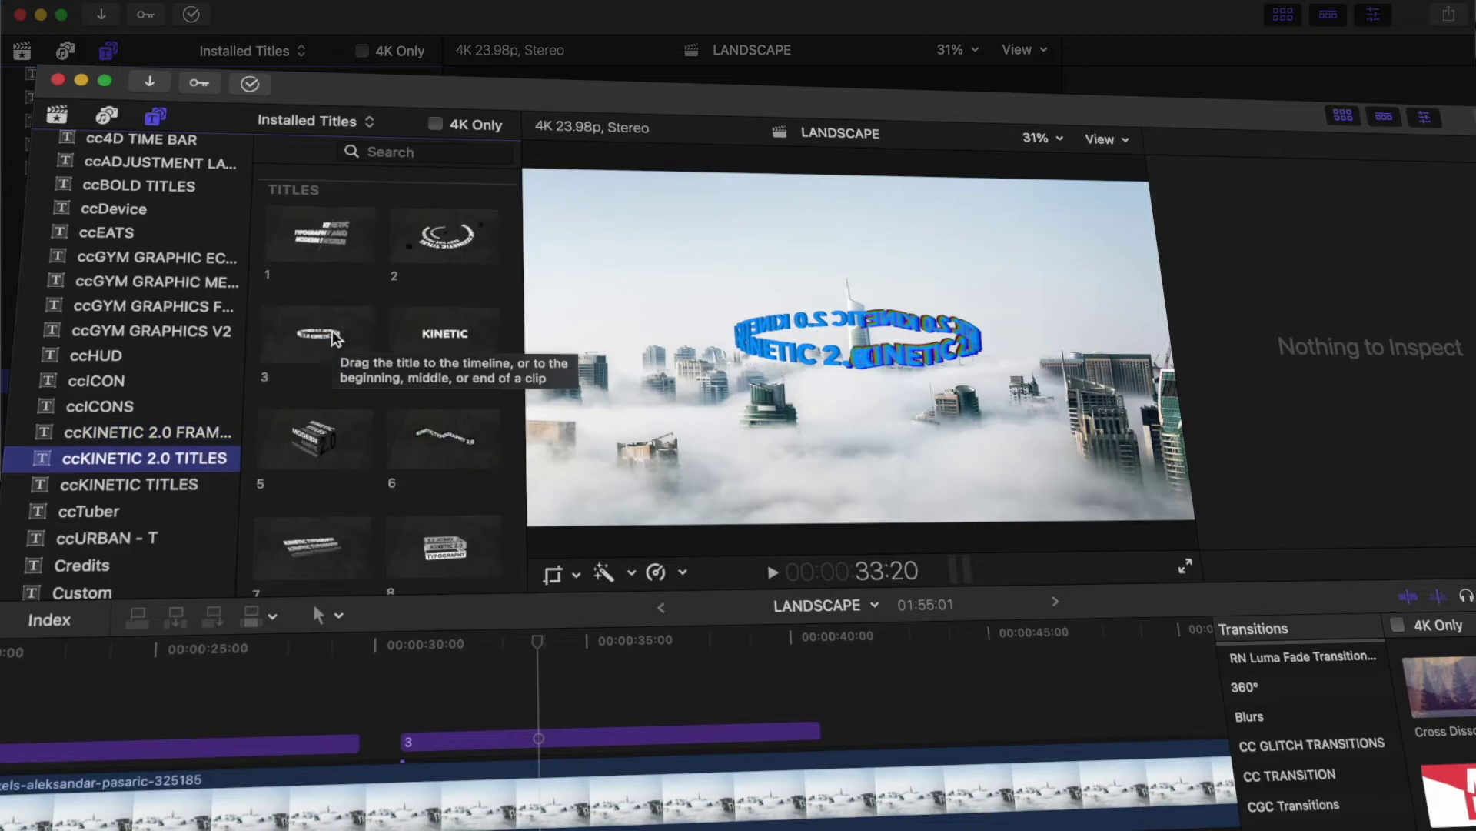
pyautogui.scroll(-2, 336, 338)
pyautogui.scroll(2, 323, 346)
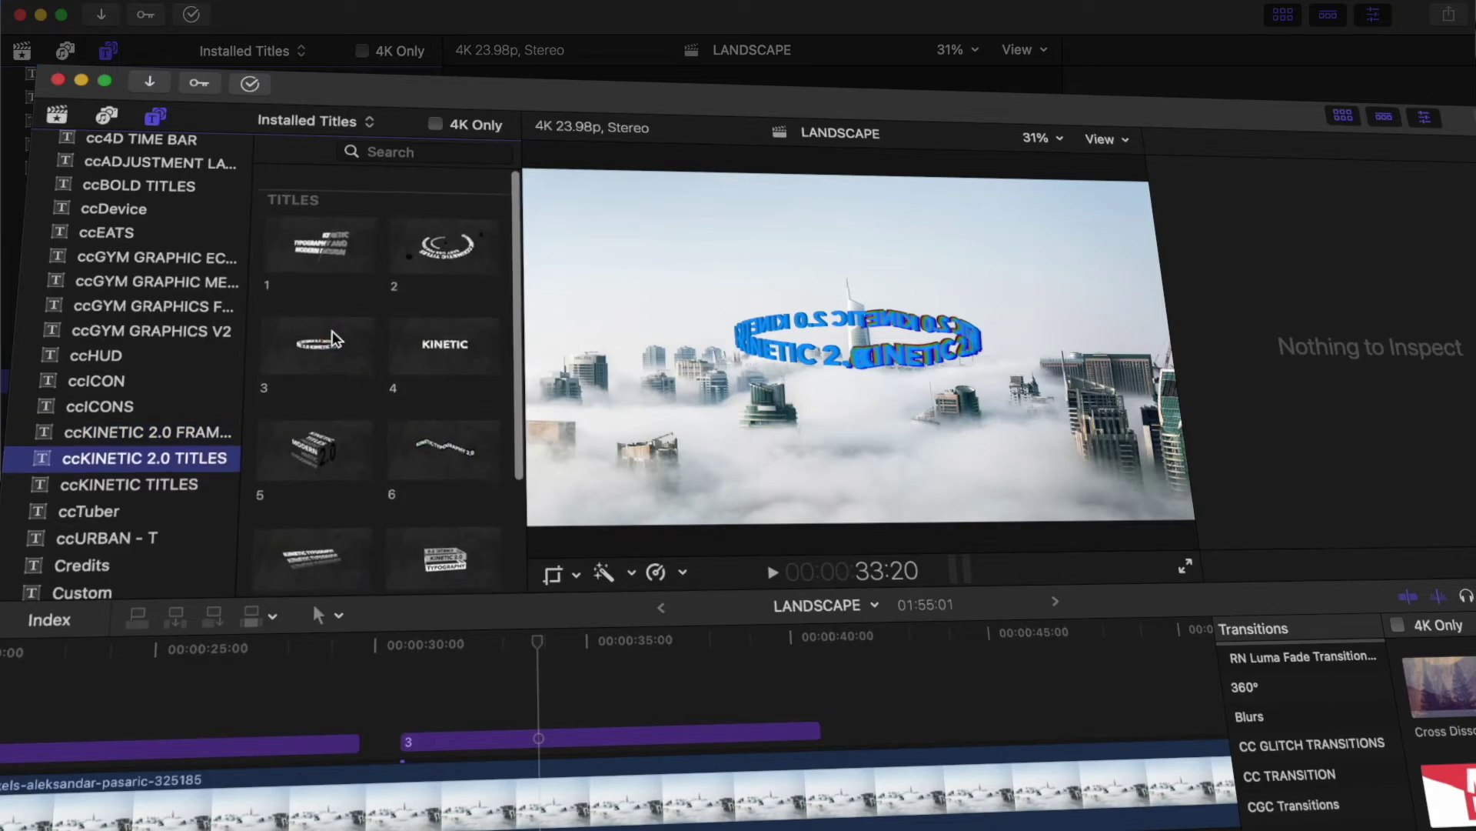
pyautogui.click(163, 433)
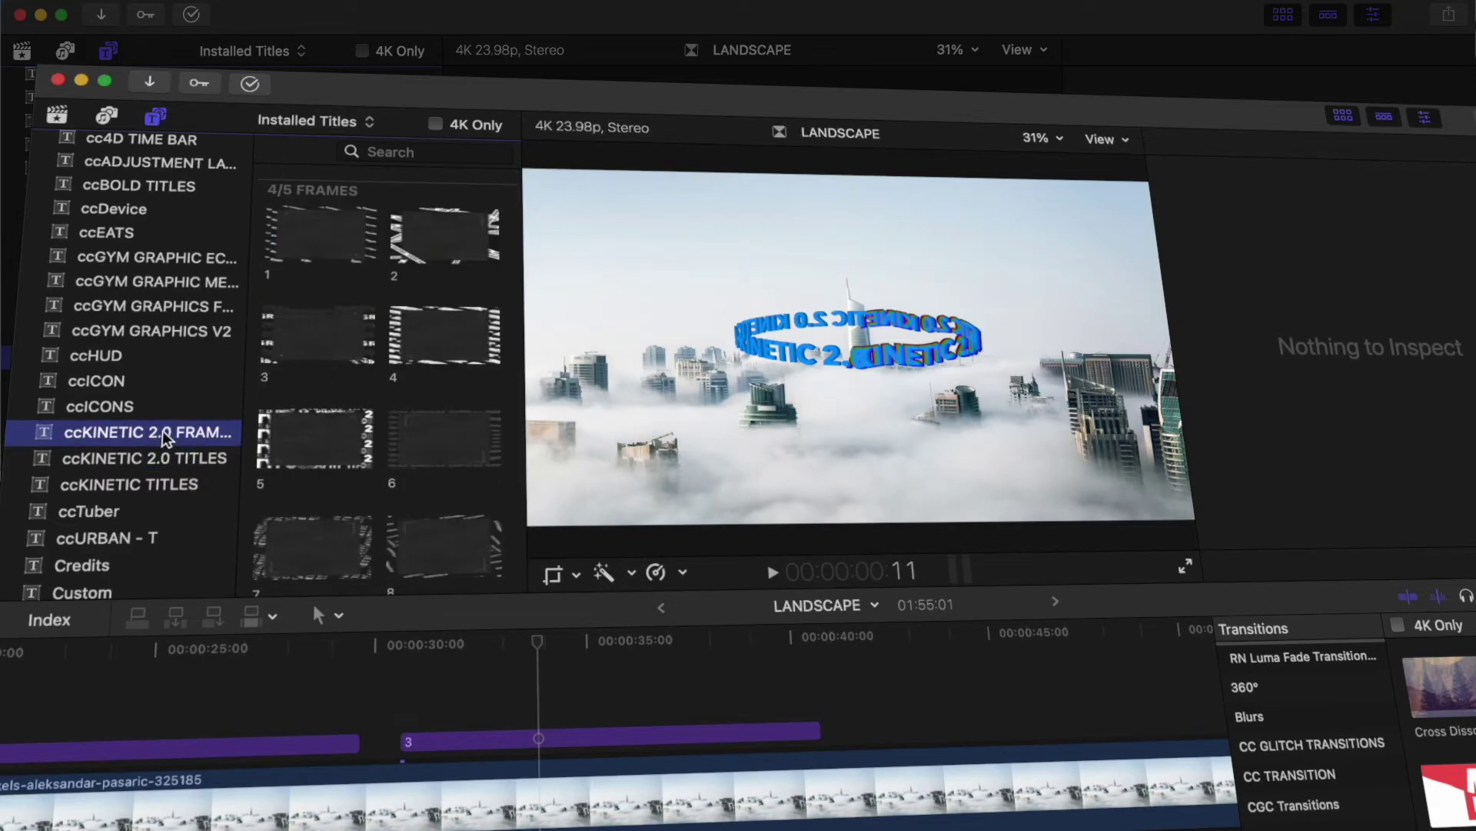